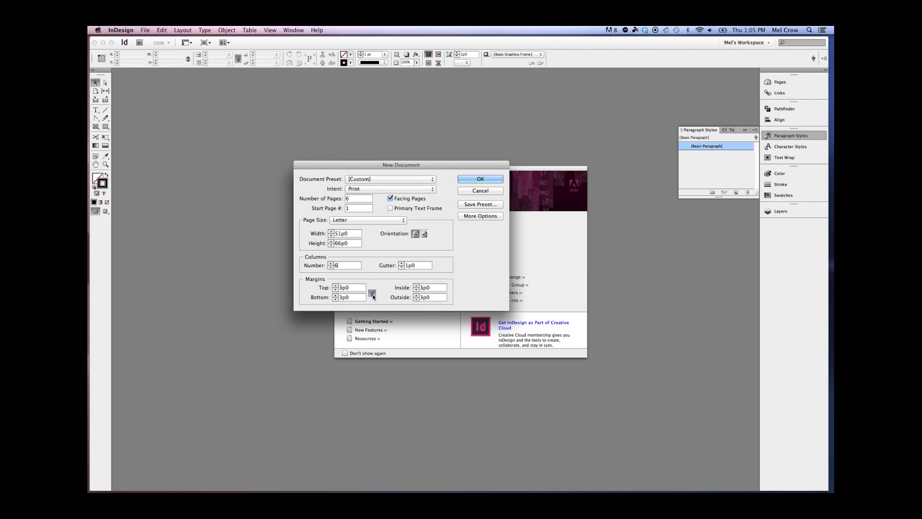
# Unlink the margin settings, set the bottom margin to 3p0+1p, and create the new document
pyautogui.moveTo(356, 288); pyautogui.dragTo(333, 288)
pyautogui.click(372, 293)
pyautogui.click(355, 298)
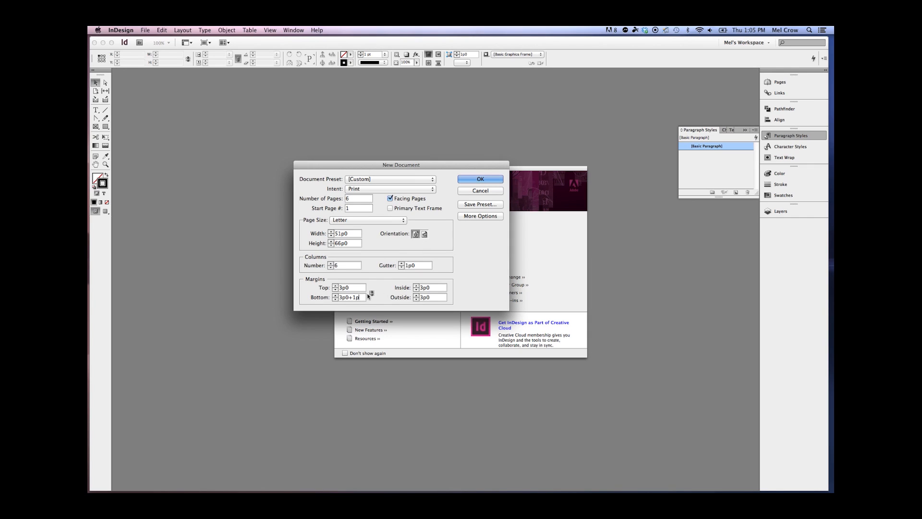
pyautogui.press('Tab')
pyautogui.click(490, 180)
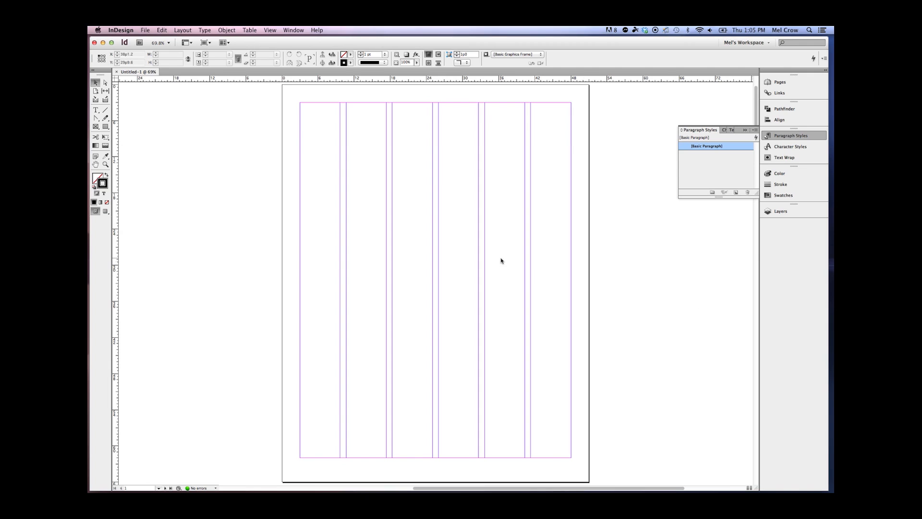
# Toggle the visibility of the 4 column grid layer to compare its guides with the page layout
pyautogui.click(796, 211)
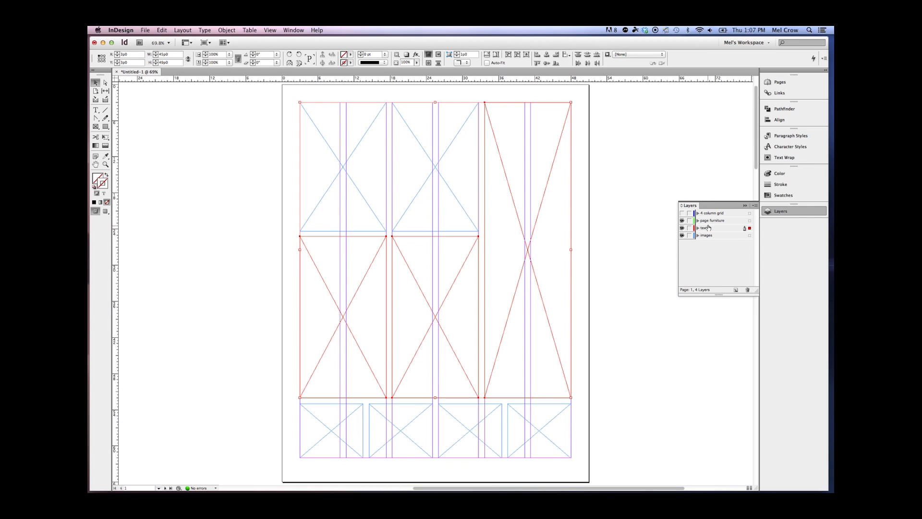
pyautogui.click(682, 214)
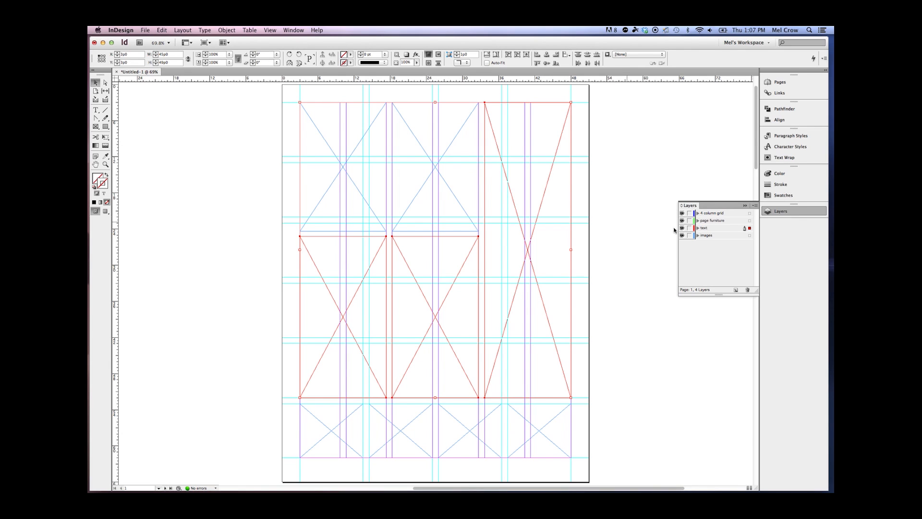
pyautogui.click(682, 214)
pyautogui.click(682, 214)
pyautogui.click(682, 214)
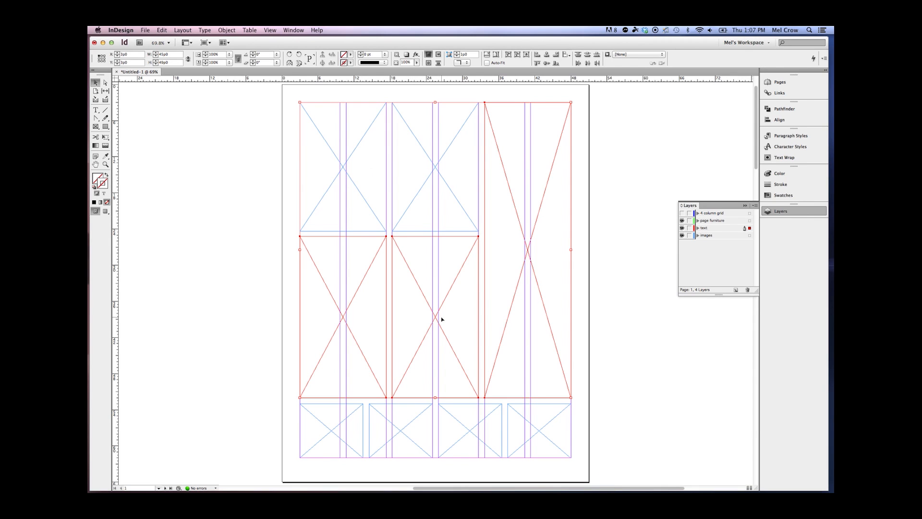
# Move the laid-out page 1 into the page 2 position and show the whole 2-3 spread
pyautogui.click(766, 84)
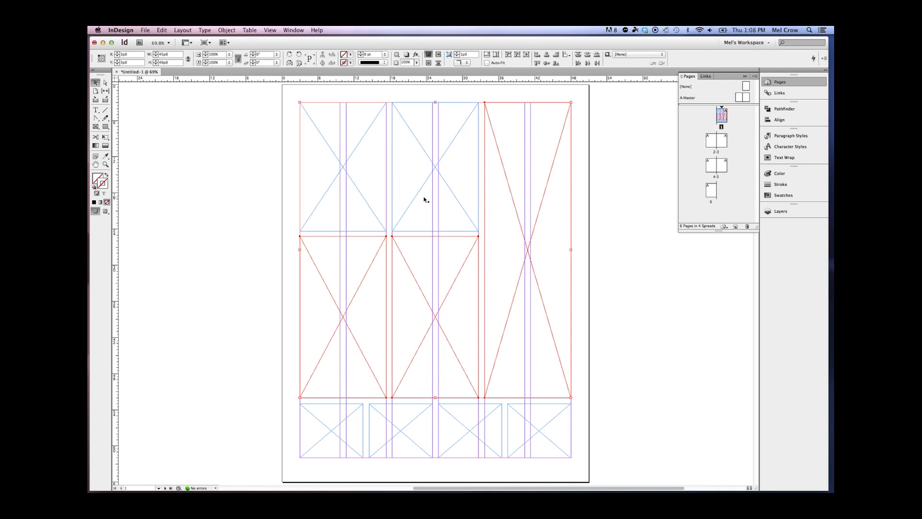
pyautogui.moveTo(722, 116); pyautogui.dragTo(713, 141)
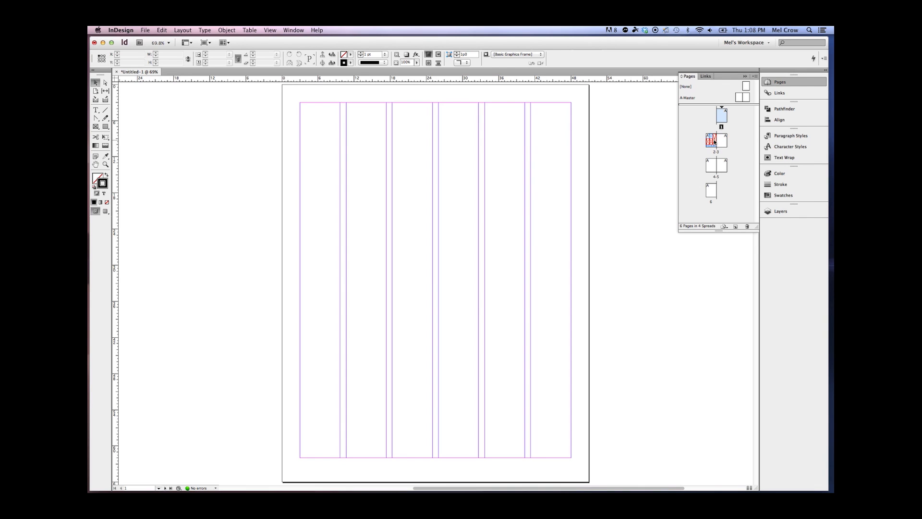
pyautogui.doubleClick(715, 140)
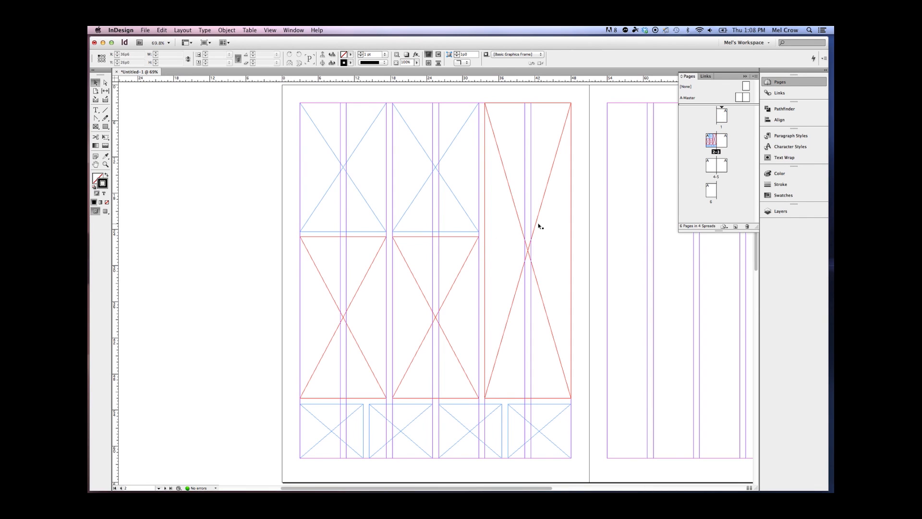
pyautogui.doubleClick(723, 142)
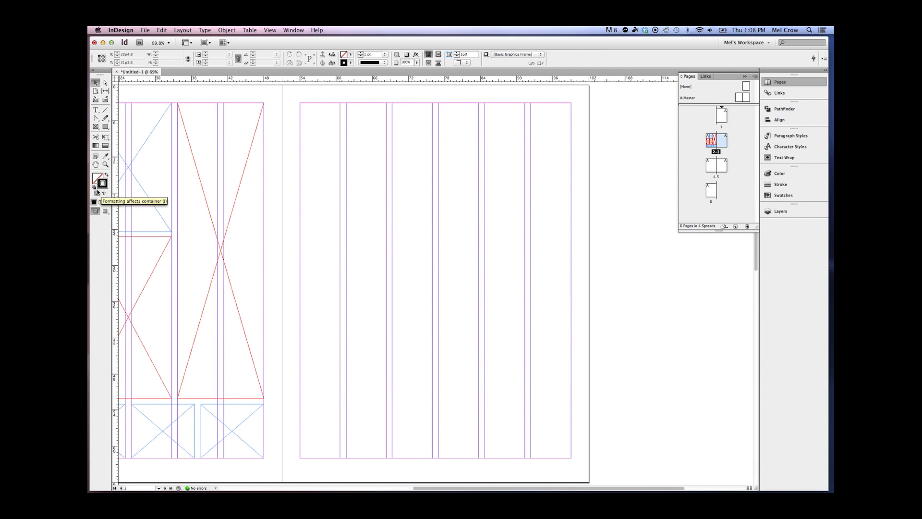
pyautogui.doubleClick(96, 164)
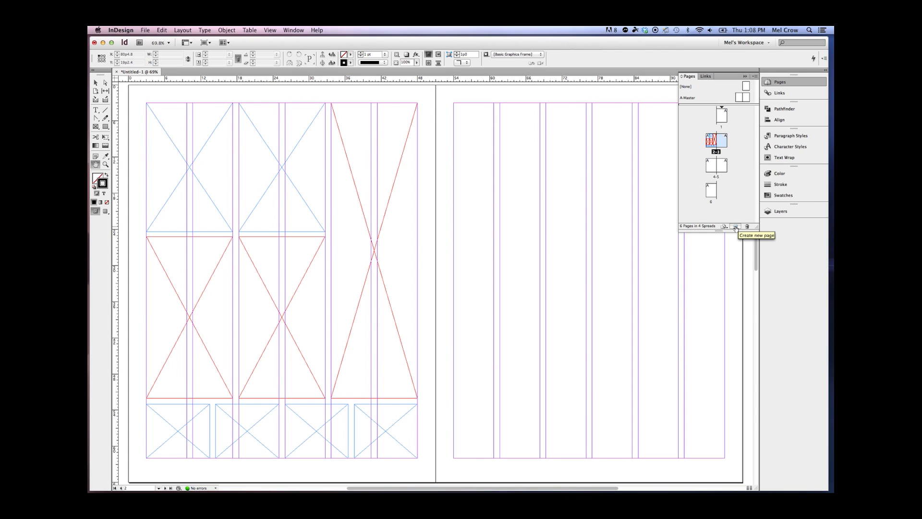
# Delete page 6 from the document and open the A-Master spread
pyautogui.click(709, 191)
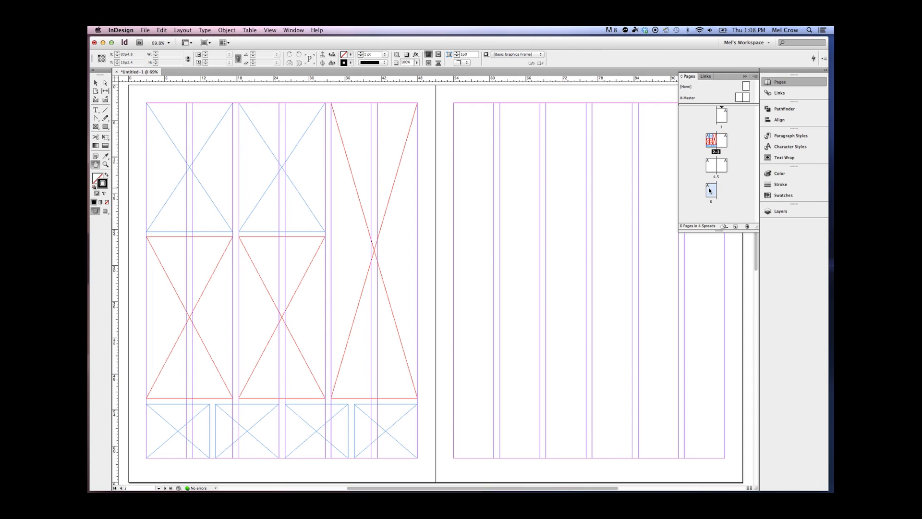
pyautogui.click(747, 226)
pyautogui.doubleClick(688, 98)
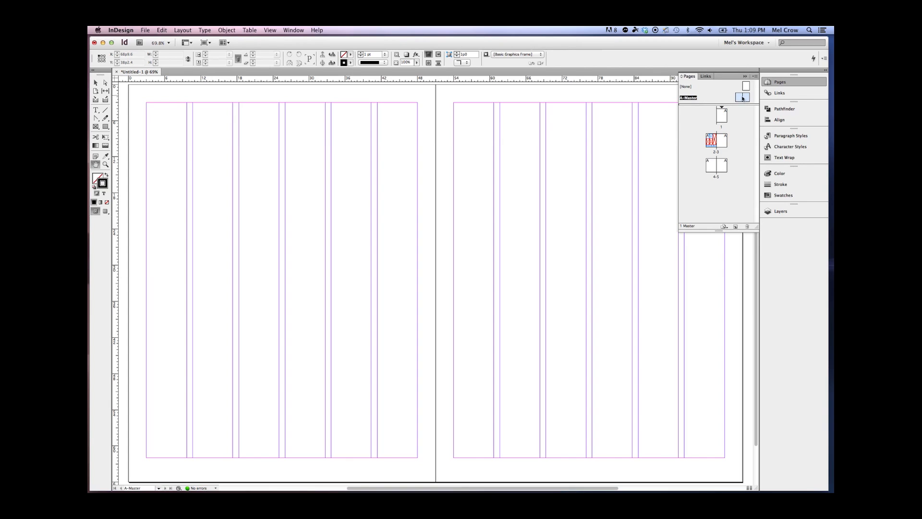
# Place vertical ruler guides on the inside and outside margins of both A-Master pages
pyautogui.click(96, 83)
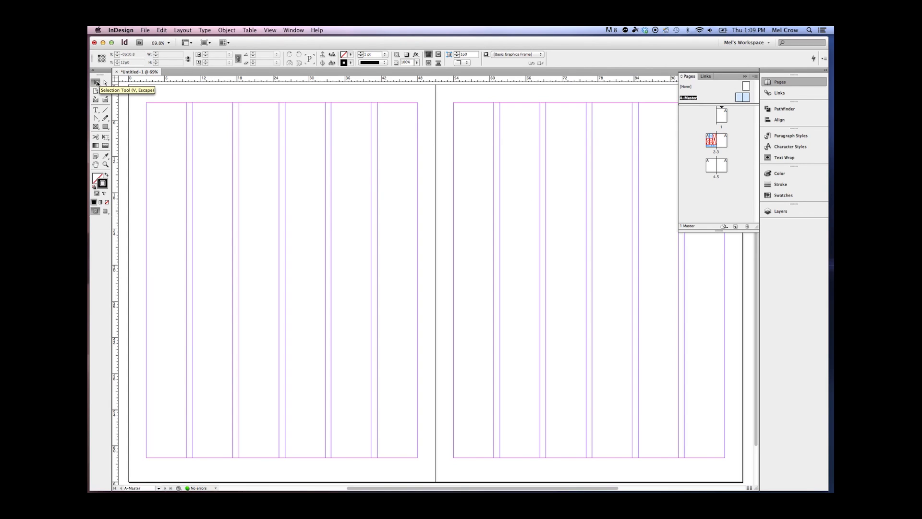
pyautogui.moveTo(115, 176); pyautogui.dragTo(418, 185)
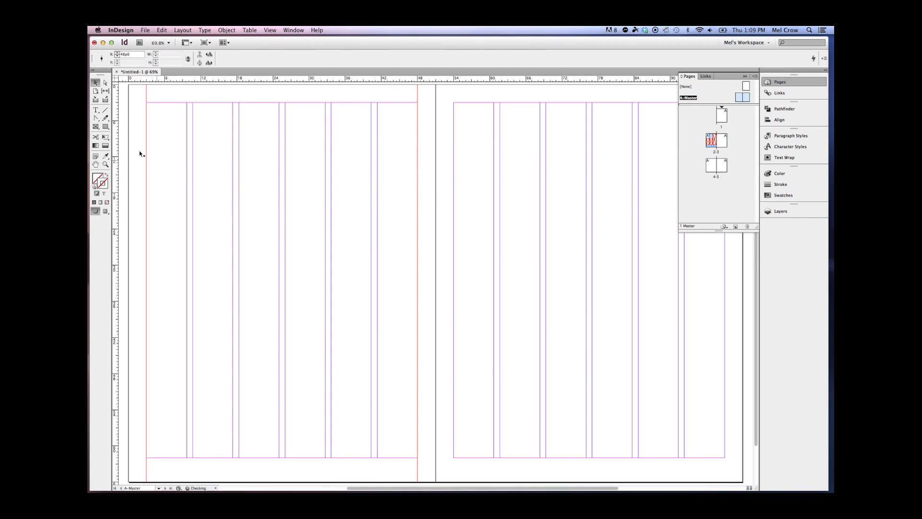
pyautogui.moveTo(117, 143); pyautogui.dragTo(455, 156)
pyautogui.click(745, 76)
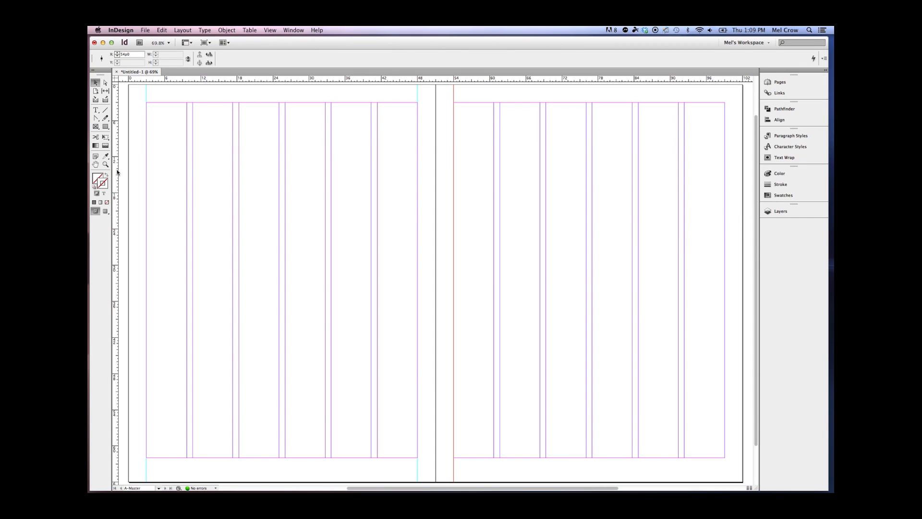
pyautogui.moveTo(116, 170); pyautogui.dragTo(724, 179)
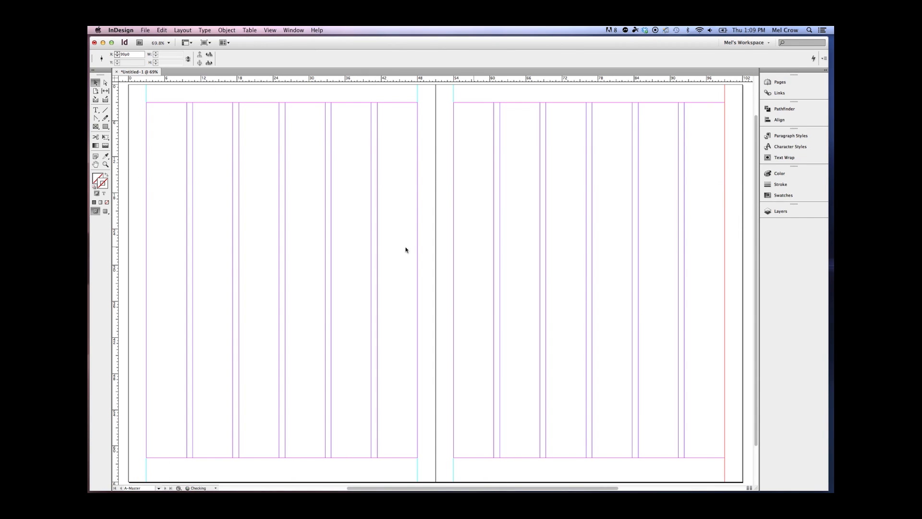
# Draw a rectangle frame about 45p0 wide and 3p0 high between the side margins at the foot of the left master page
pyautogui.click(96, 128)
pyautogui.moveTo(147, 441); pyautogui.dragTo(417, 457)
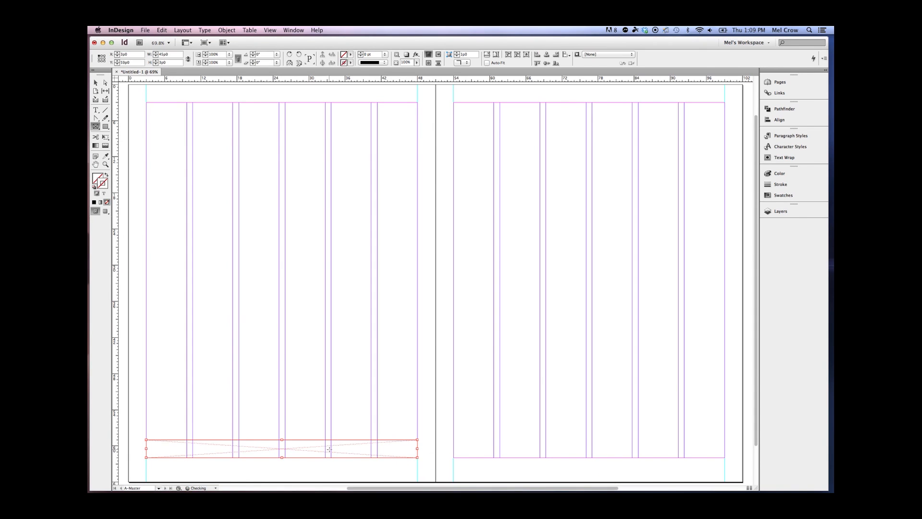
pyautogui.press('F7')
# Turn the footer frame into a text frame and enter "Mels Fabulous Magazine. November 2014"
pyautogui.click(96, 110)
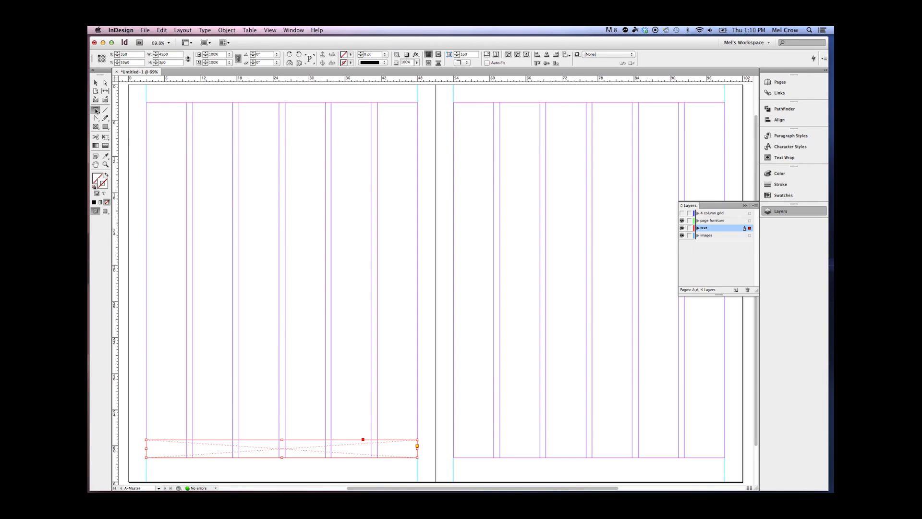
pyautogui.click(153, 444)
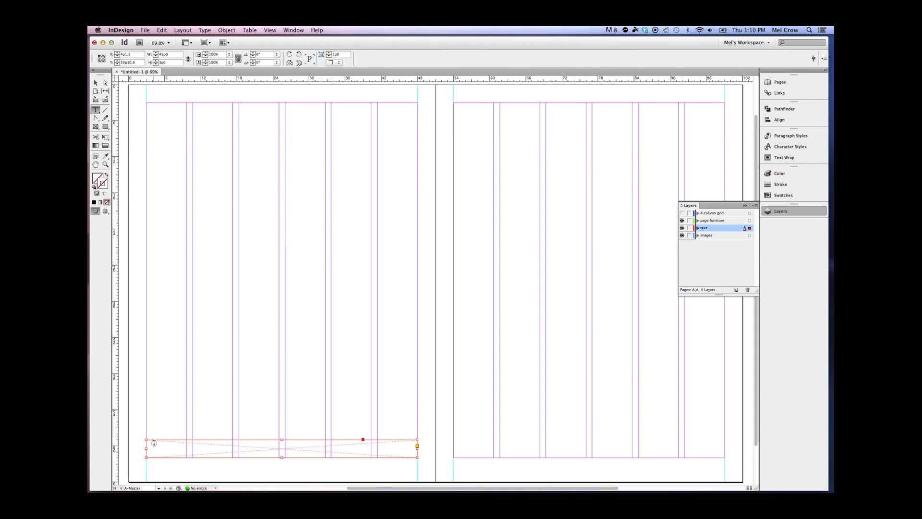
pyautogui.press('super+4')
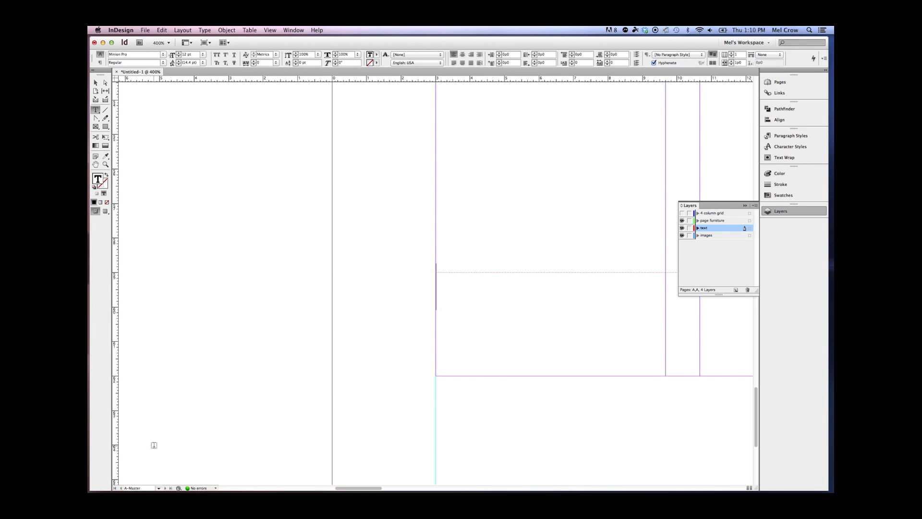
pyautogui.click(96, 165)
pyautogui.moveTo(562, 296); pyautogui.dragTo(284, 314)
pyautogui.moveTo(449, 317); pyautogui.dragTo(484, 320)
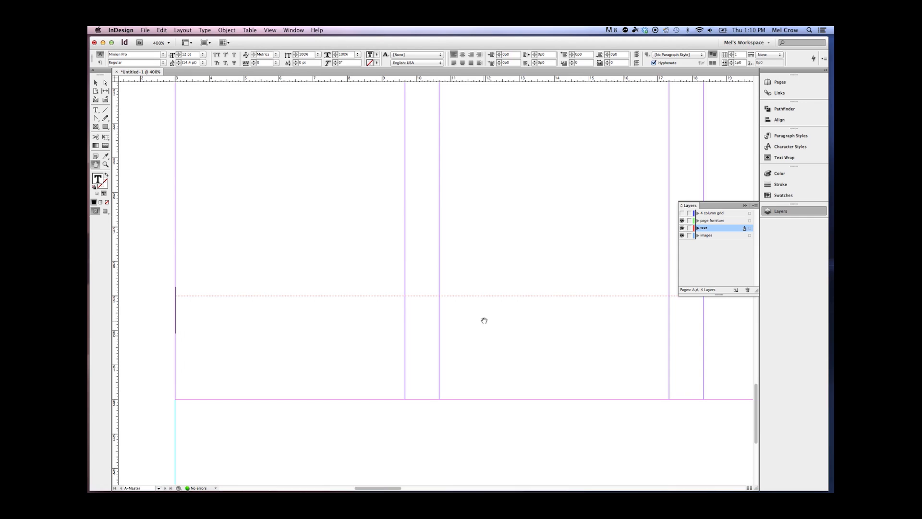
pyautogui.write('Mels Fab')
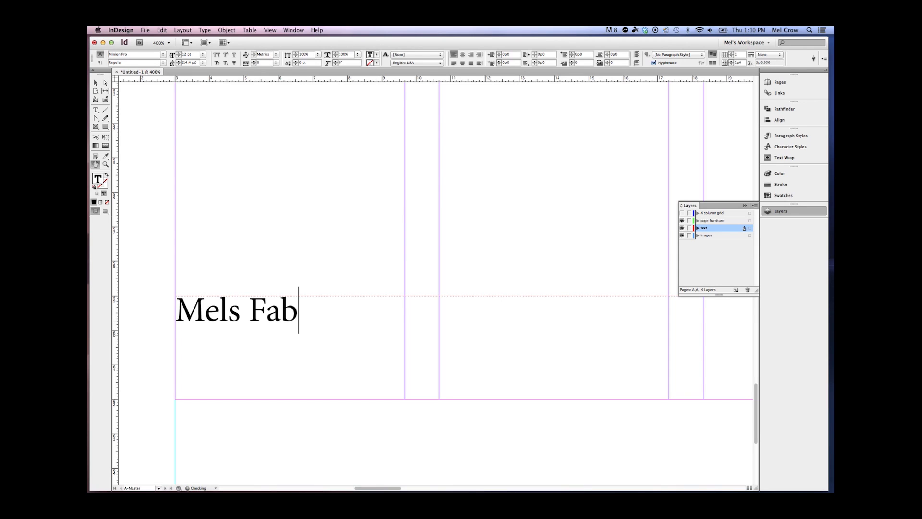
pyautogui.write('ulous Magazine.   ')
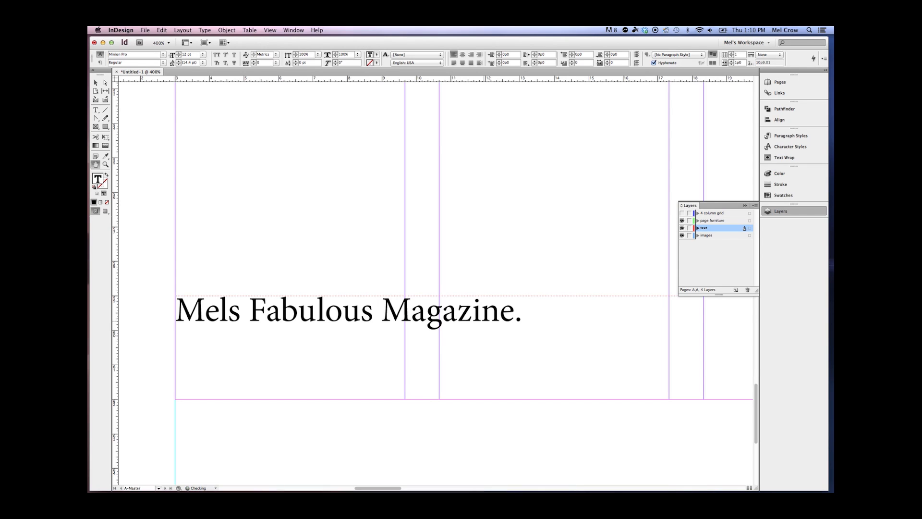
pyautogui.write('November ')
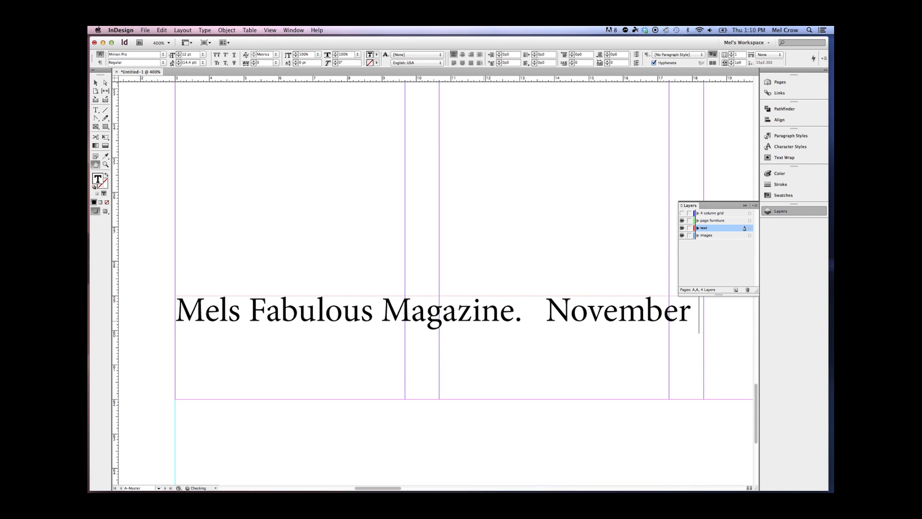
pyautogui.write('2014')
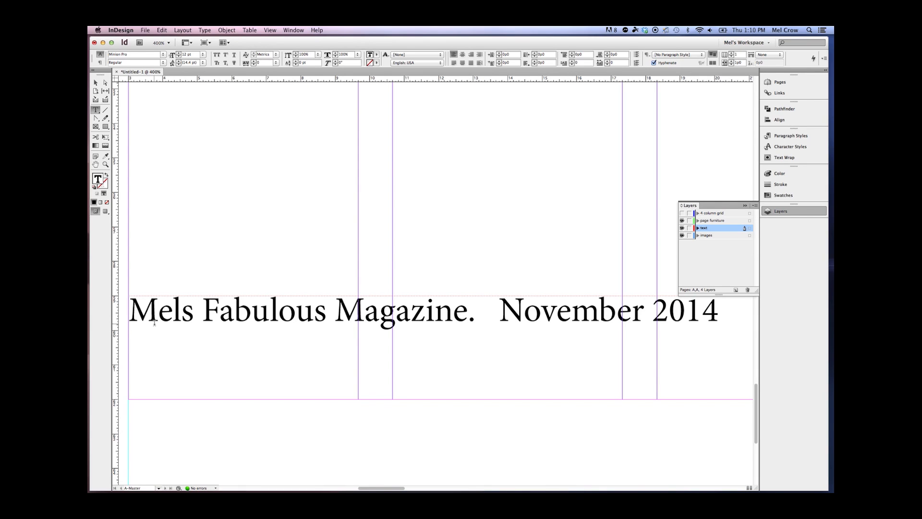
# Insert a Current Page Number marker at the start of the left master page's footer text
pyautogui.click(228, 30)
pyautogui.moveTo(204, 30)
pyautogui.moveTo(270, 230)
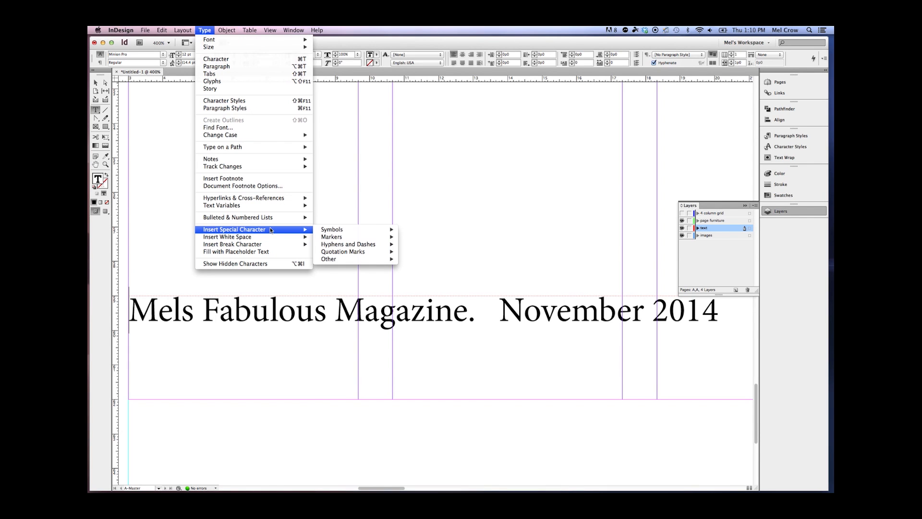
pyautogui.moveTo(336, 236)
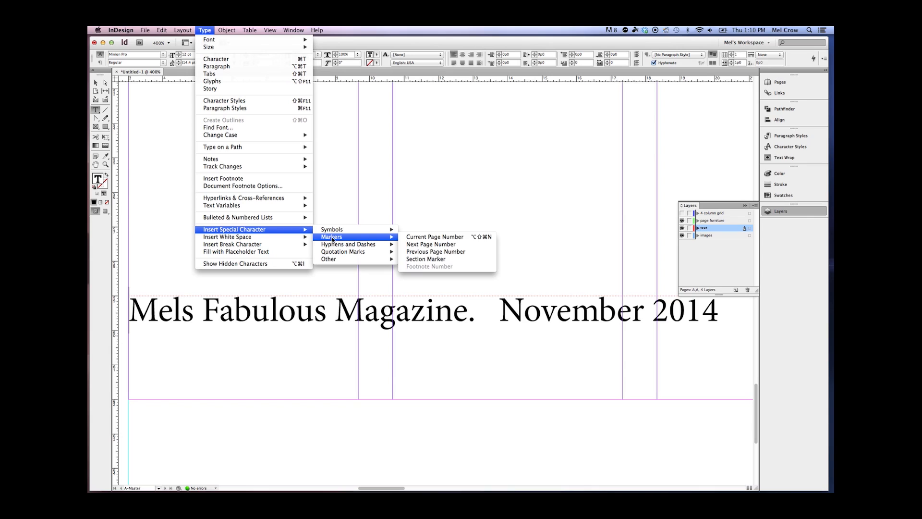
pyautogui.click(445, 236)
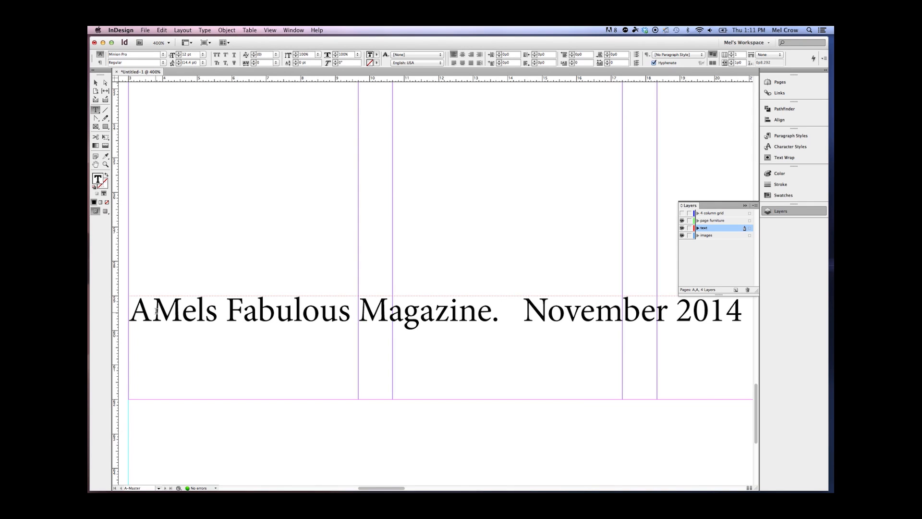
pyautogui.click(778, 82)
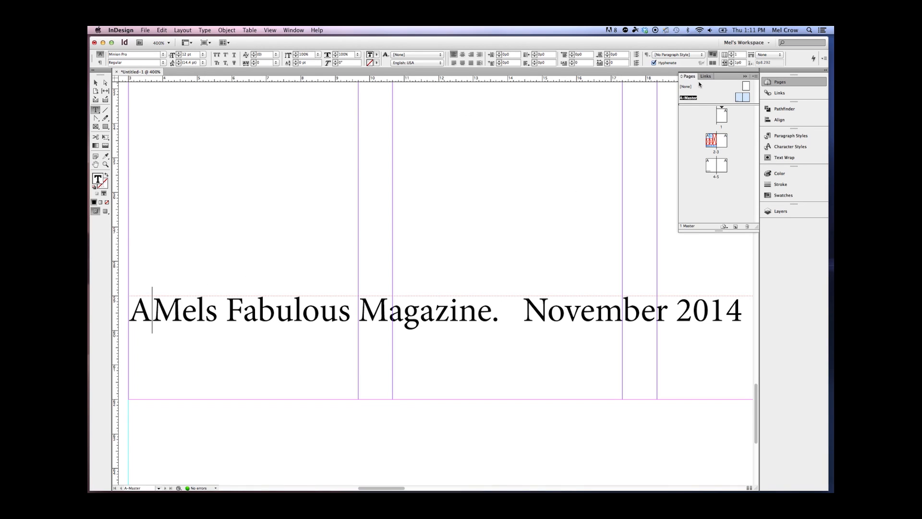
pyautogui.click(745, 76)
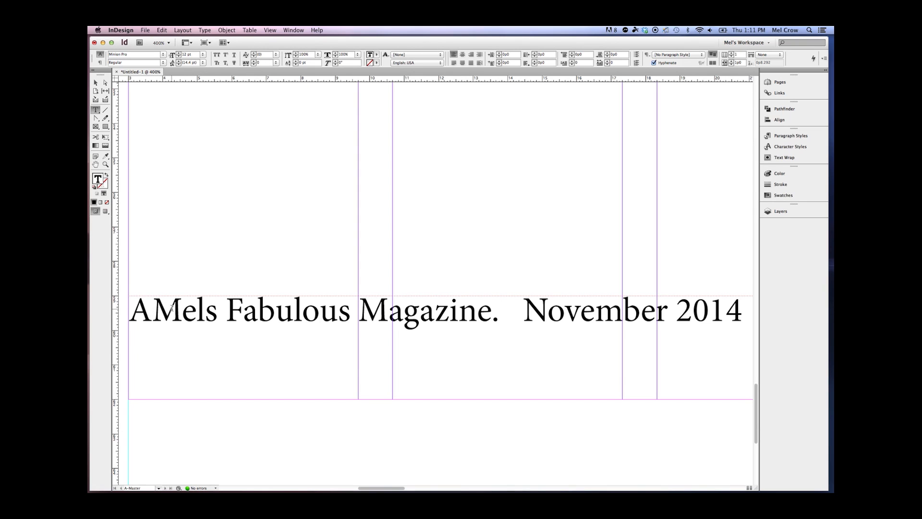
pyautogui.press('BackSpace')
pyautogui.press('BackSpace')
pyautogui.press('BackSpace')
pyautogui.click(210, 30)
pyautogui.moveTo(240, 237)
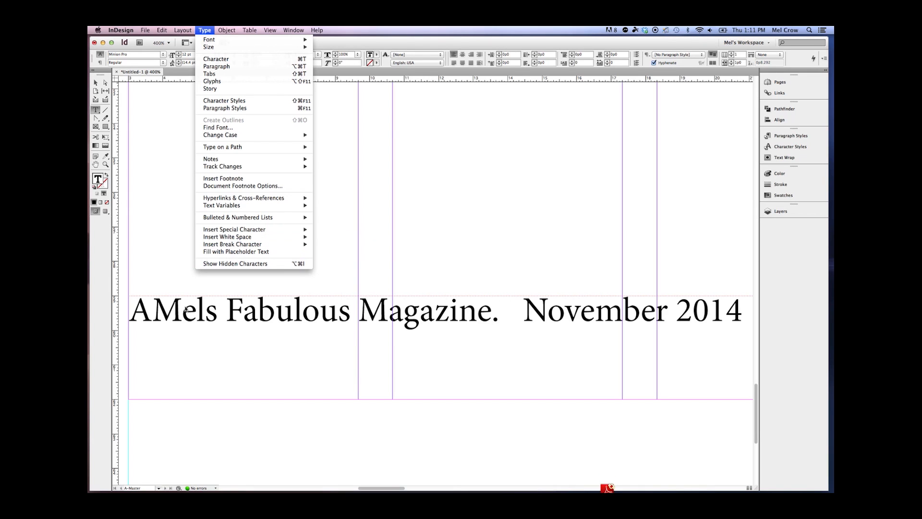
pyautogui.click(196, 322)
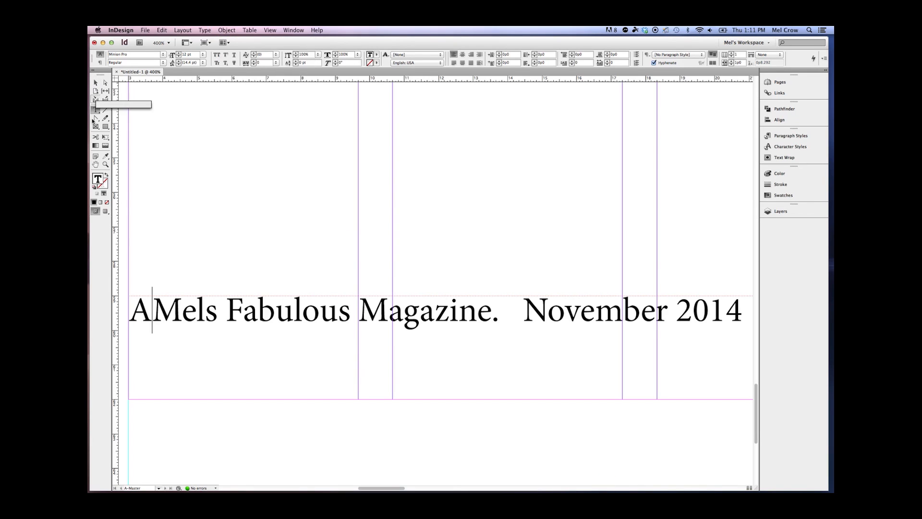
pyautogui.click(96, 83)
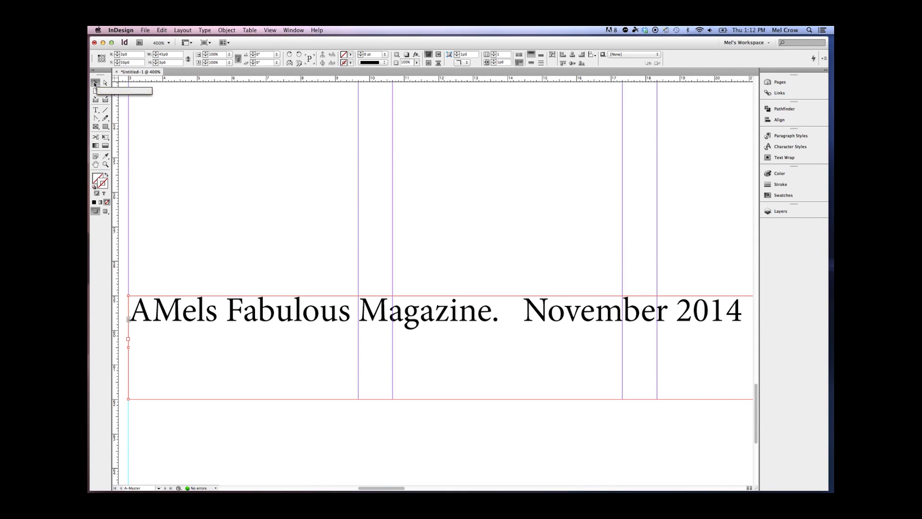
pyautogui.click(823, 59)
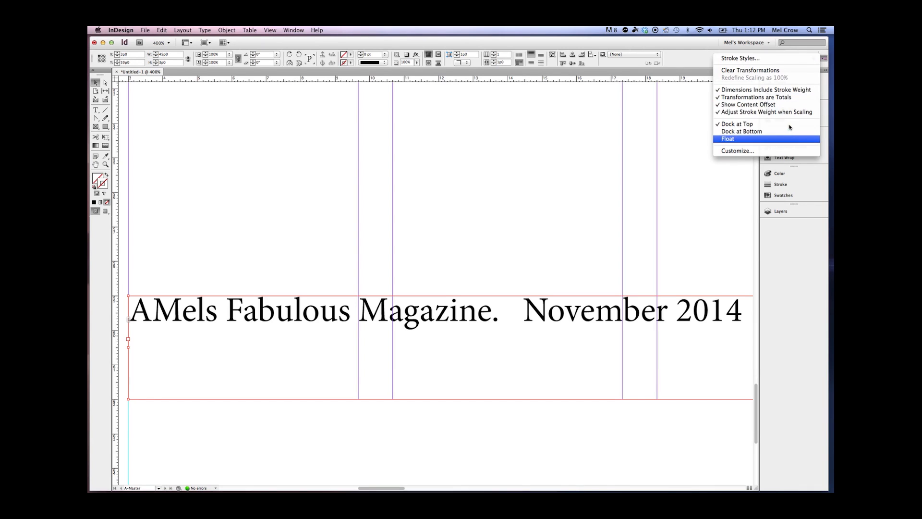
pyautogui.click(96, 111)
pyautogui.click(96, 110)
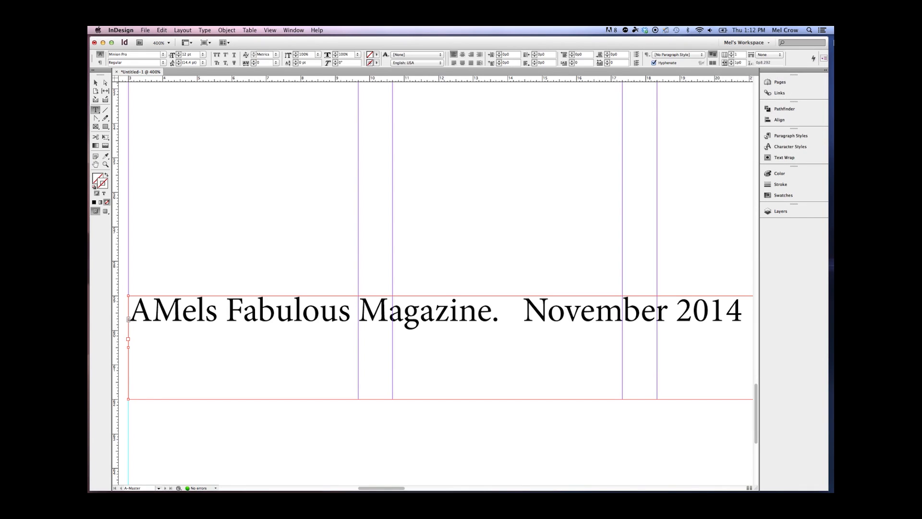
# Insert an em space between the page number marker and the magazine title in the left master page's footer
pyautogui.click(824, 58)
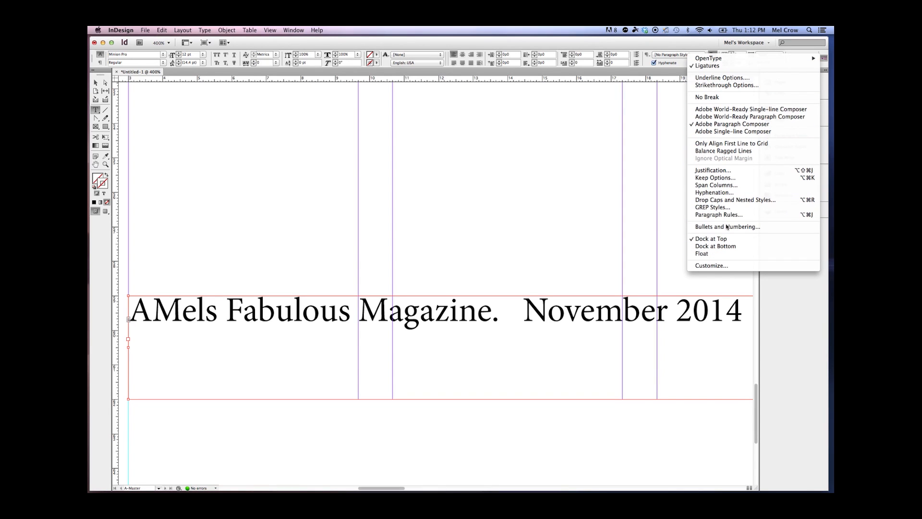
pyautogui.click(725, 151)
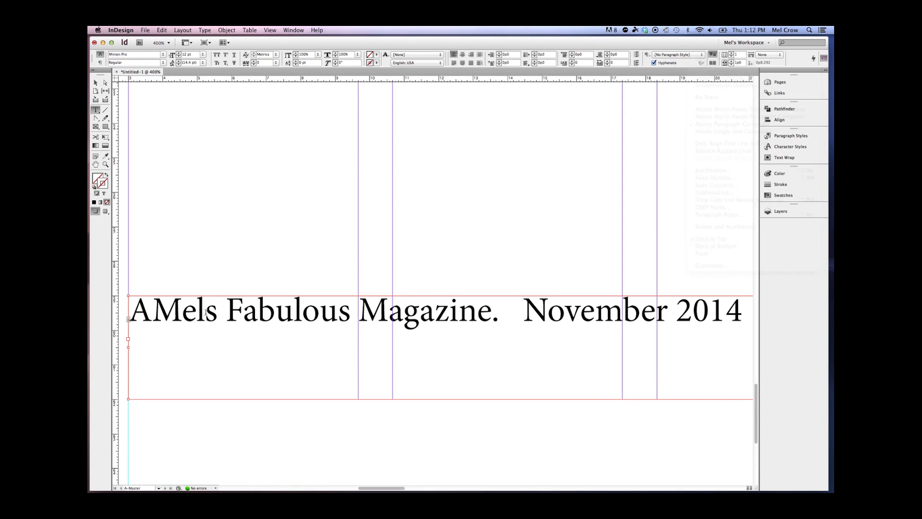
pyautogui.click(153, 308)
pyautogui.rightClick(154, 309)
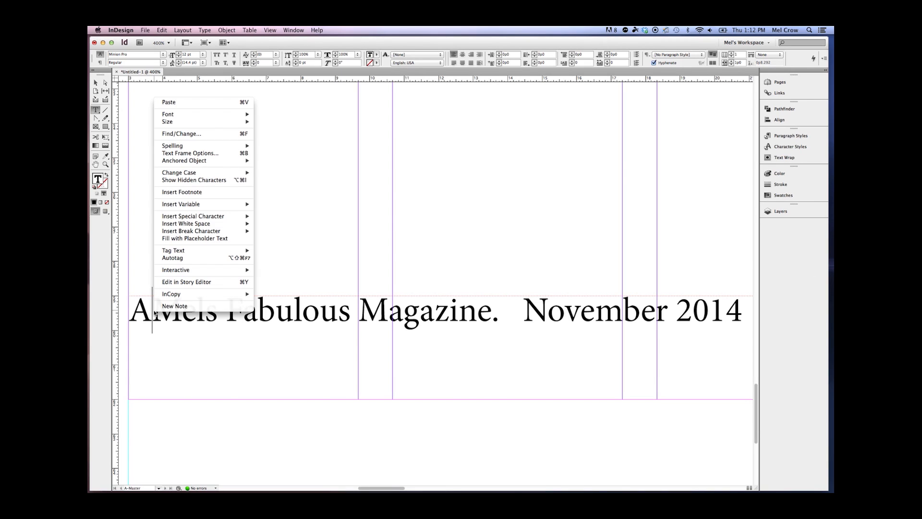
pyautogui.moveTo(212, 217)
pyautogui.moveTo(286, 220)
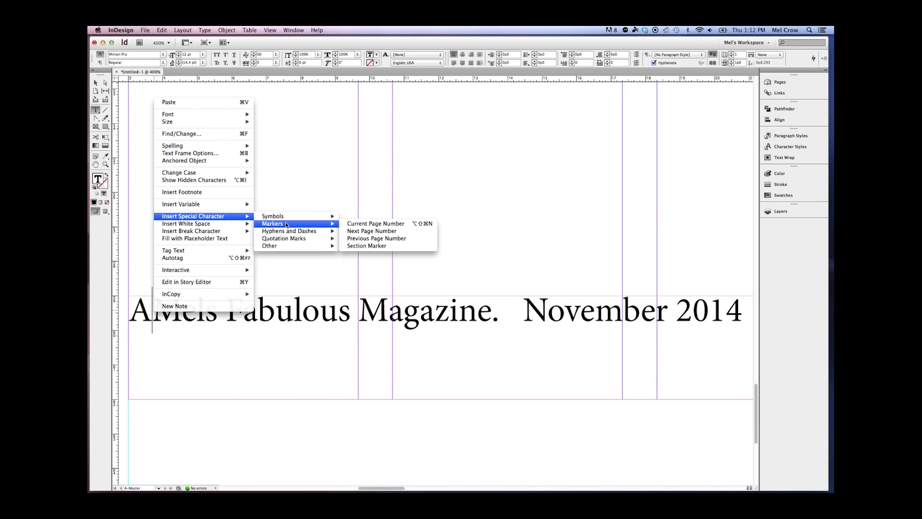
pyautogui.moveTo(196, 231)
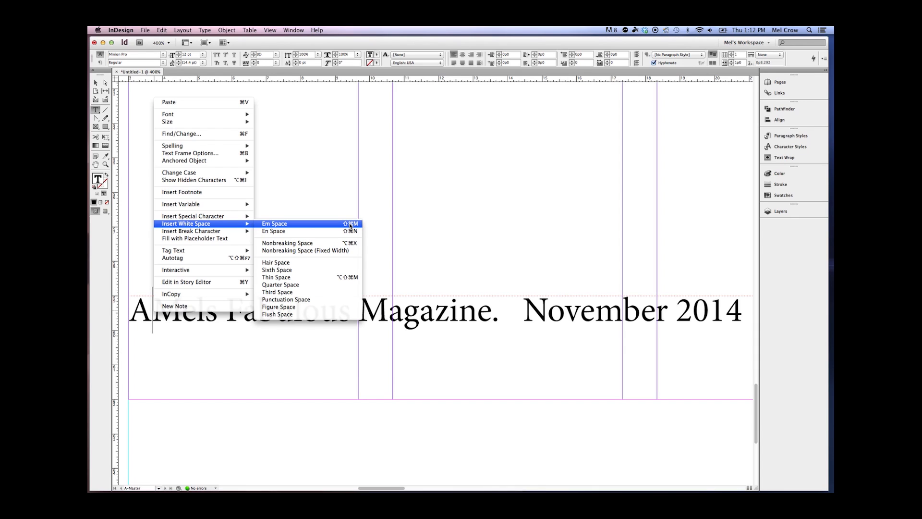
pyautogui.click(152, 310)
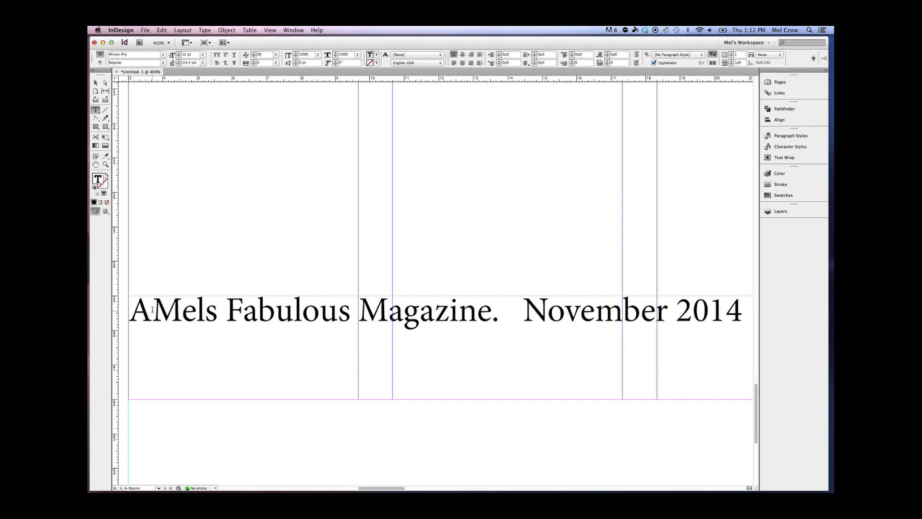
pyautogui.press('super+shift+m')
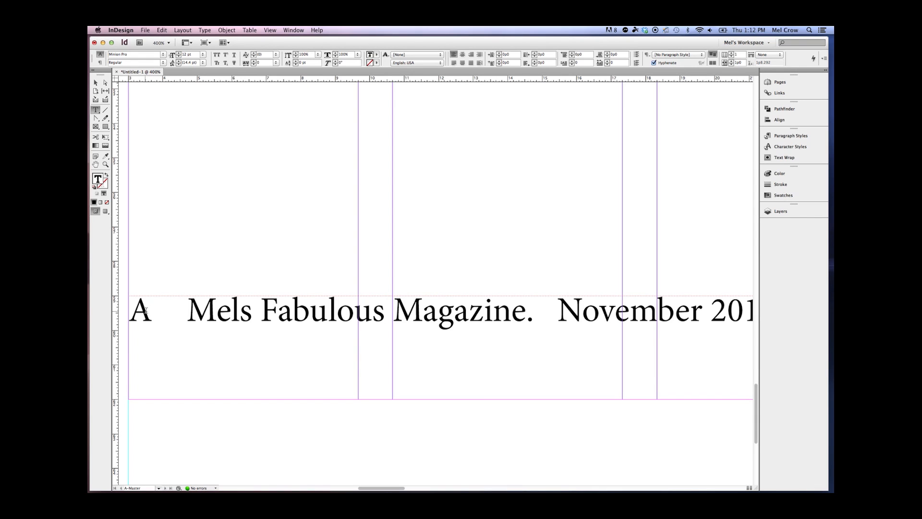
# Select the page number marker in the footer and start a new character style named "page number"
pyautogui.doubleClick(140, 311)
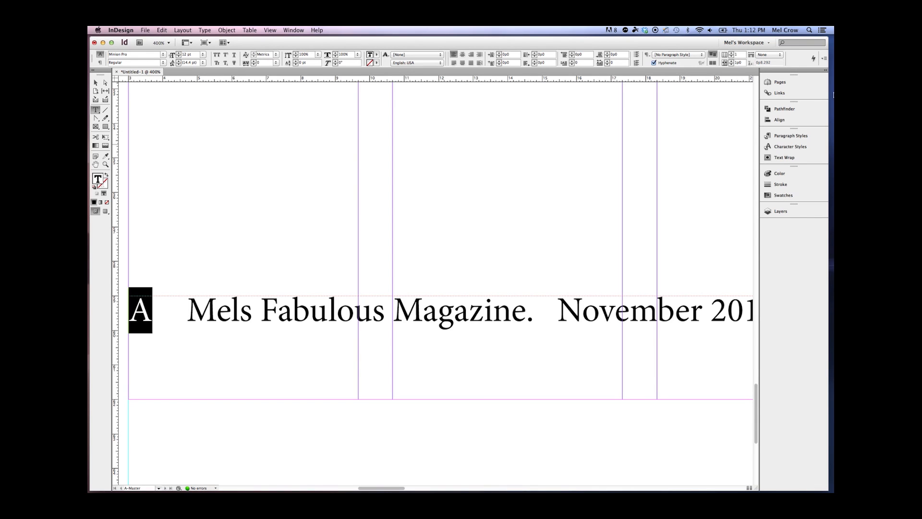
pyautogui.click(790, 147)
pyautogui.click(754, 130)
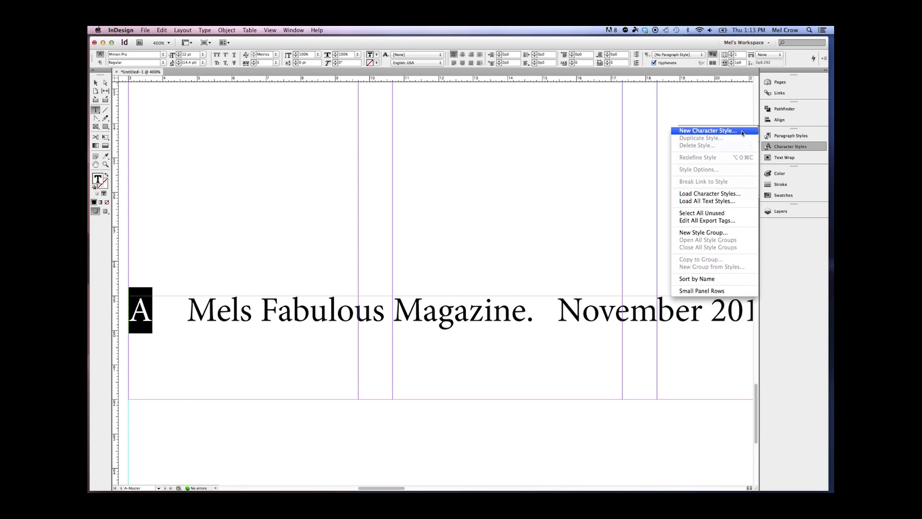
pyautogui.click(738, 135)
pyautogui.write('pag')
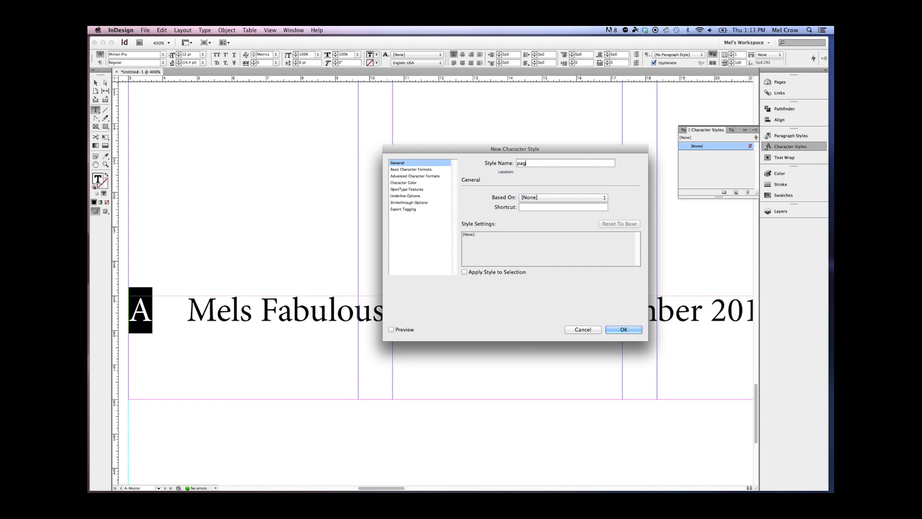
pyautogui.write('e number')
# Set the page number style's font to Comic Sans MS at 15 pt
pyautogui.click(407, 170)
pyautogui.click(523, 203)
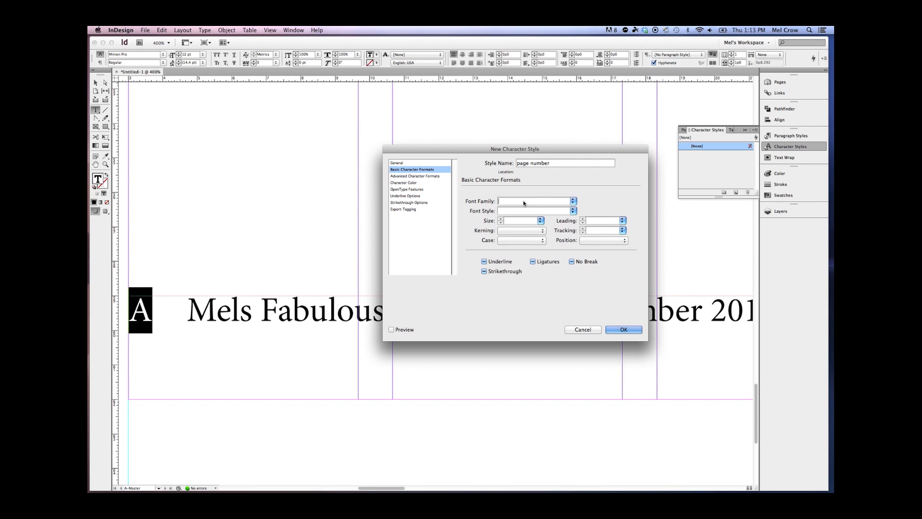
pyautogui.write('Comic Sans MS')
pyautogui.click(522, 220)
pyautogui.write('15')
pyautogui.press('Tab')
# Set the style's stroke color to C=15 M=100 Y=100 K=0, save it and apply it to the page number marker
pyautogui.click(405, 183)
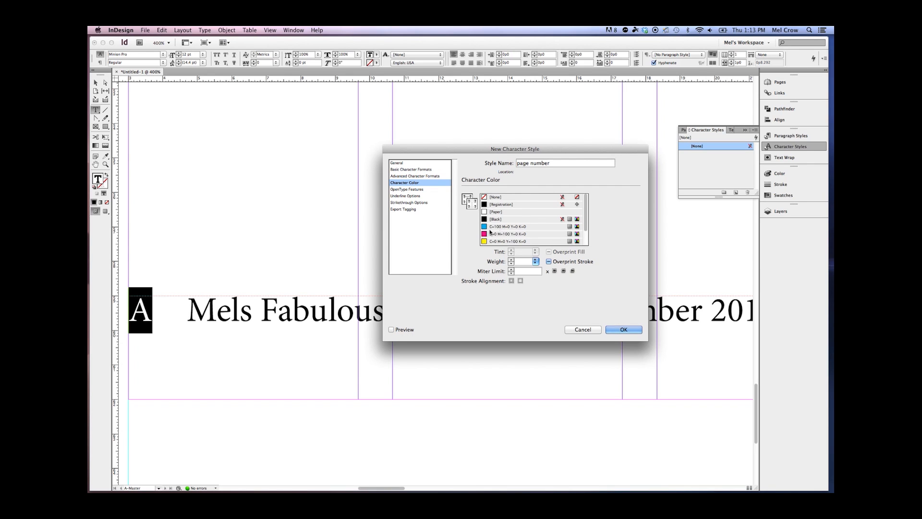
pyautogui.click(499, 226)
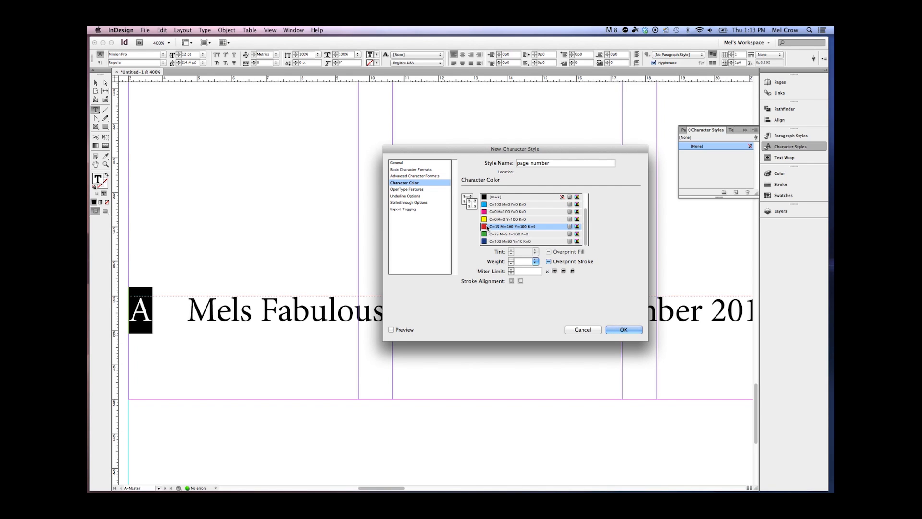
pyautogui.click(624, 329)
pyautogui.click(712, 154)
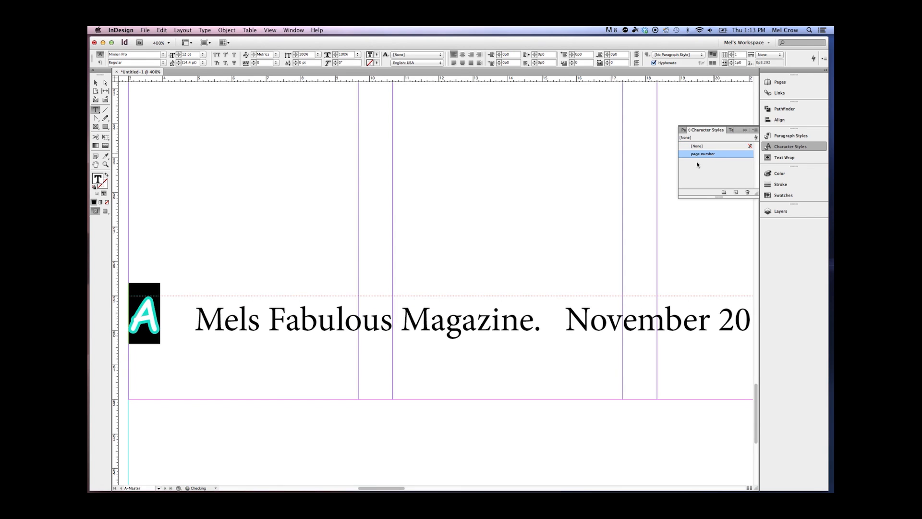
# Select the footer text after the page number marker and start a new paragraph style named "Footer"
pyautogui.click(188, 318)
pyautogui.moveTo(190, 318); pyautogui.dragTo(737, 322)
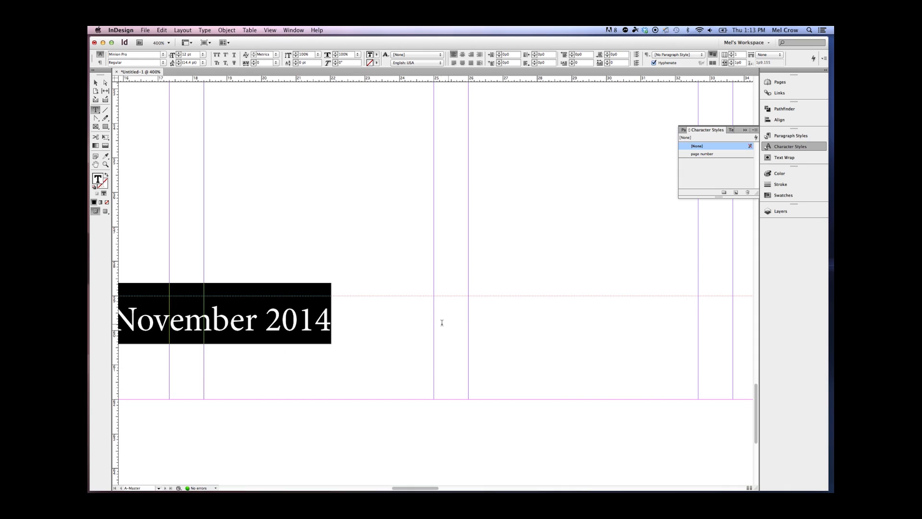
pyautogui.click(795, 137)
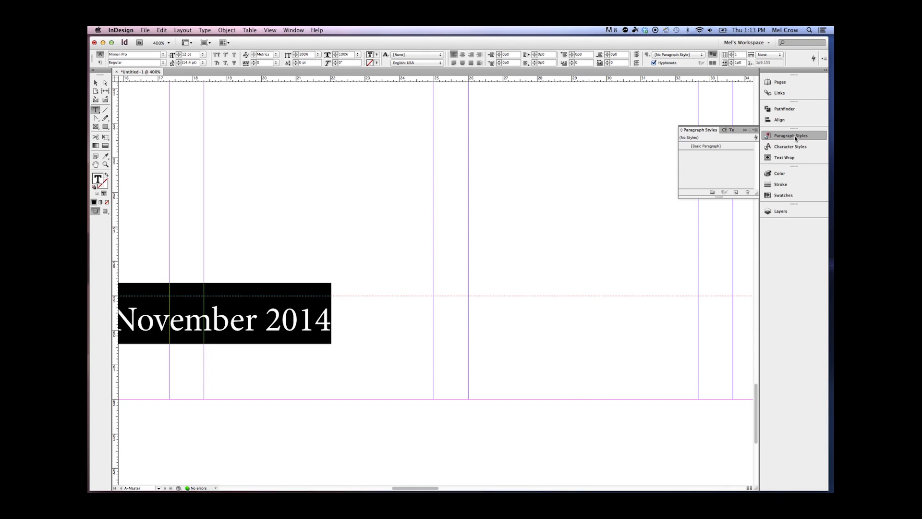
pyautogui.click(755, 130)
pyautogui.click(736, 128)
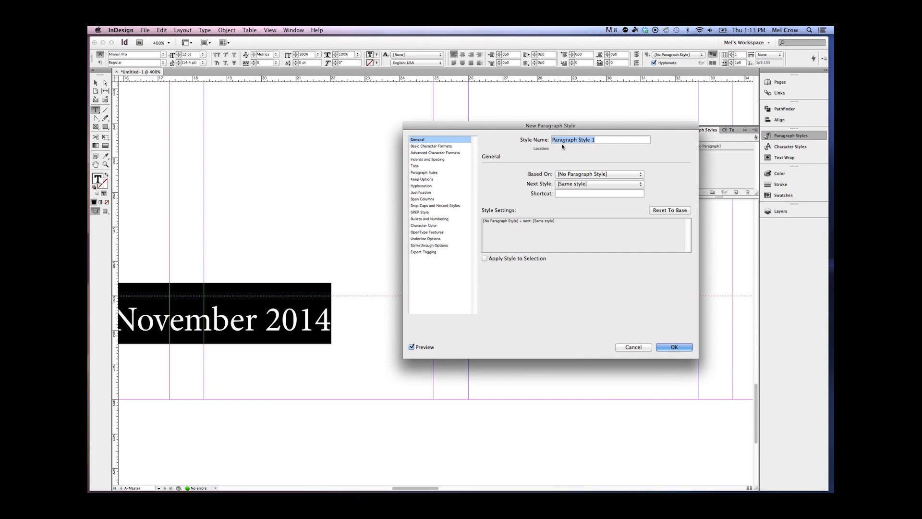
pyautogui.write('Footer')
# Set the Footer style's font to Impact at 10 pt
pyautogui.click(431, 146)
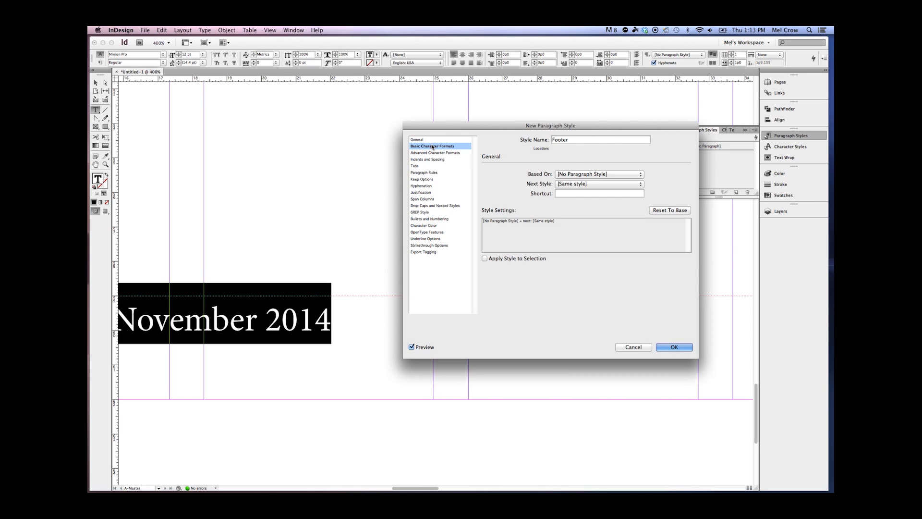
pyautogui.write('Impact')
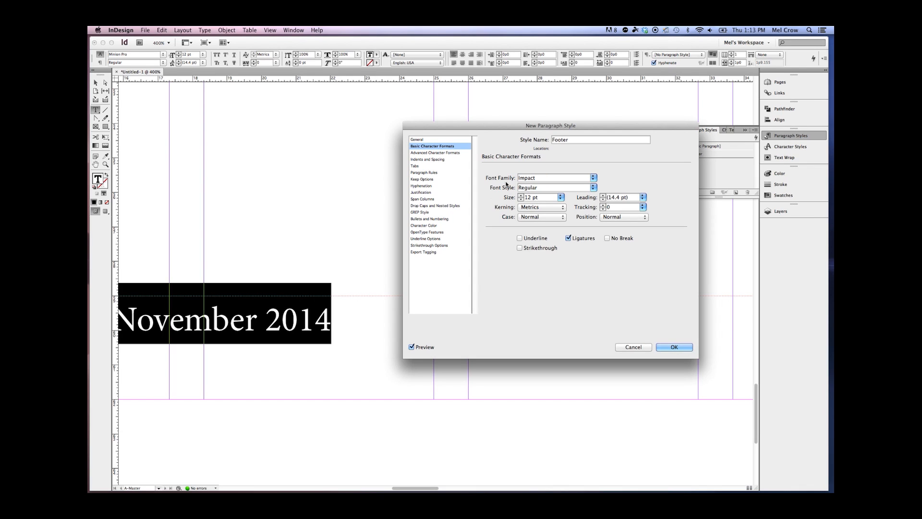
pyautogui.press('Tab')
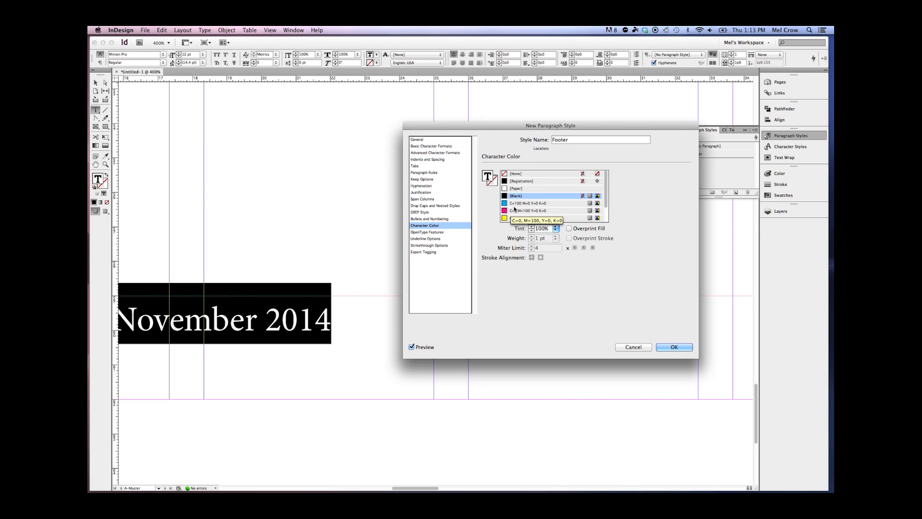
# Set the Footer style's text color to C=100 M=90 Y=10 K=0, save it and apply it to the selected text
pyautogui.scroll(-3, 515, 208)
pyautogui.click(512, 217)
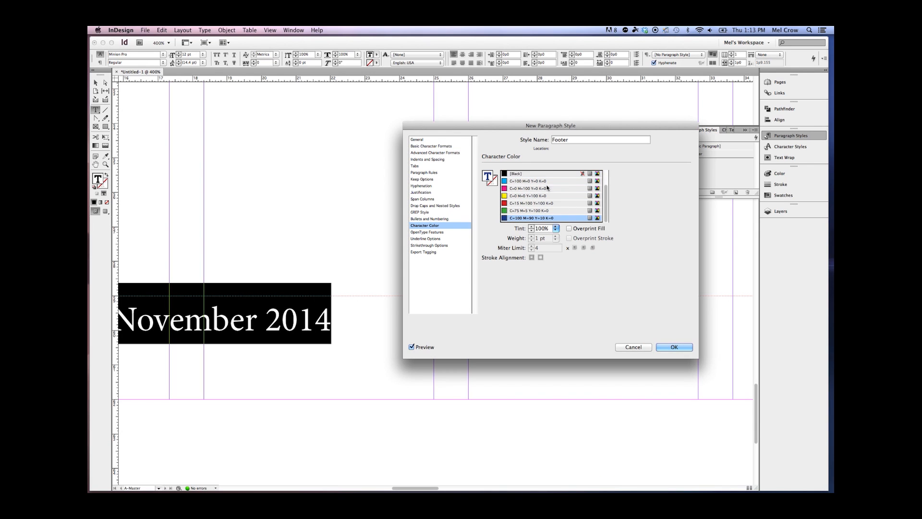
pyautogui.click(674, 347)
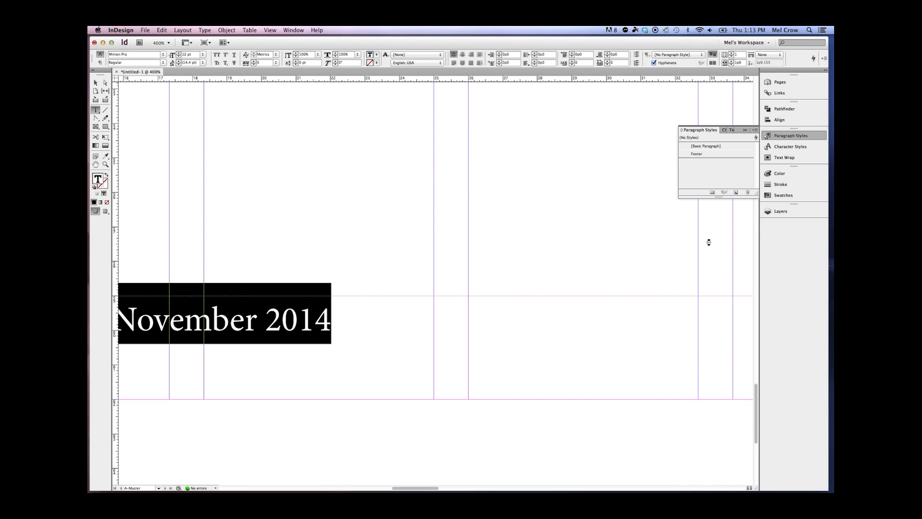
pyautogui.click(712, 155)
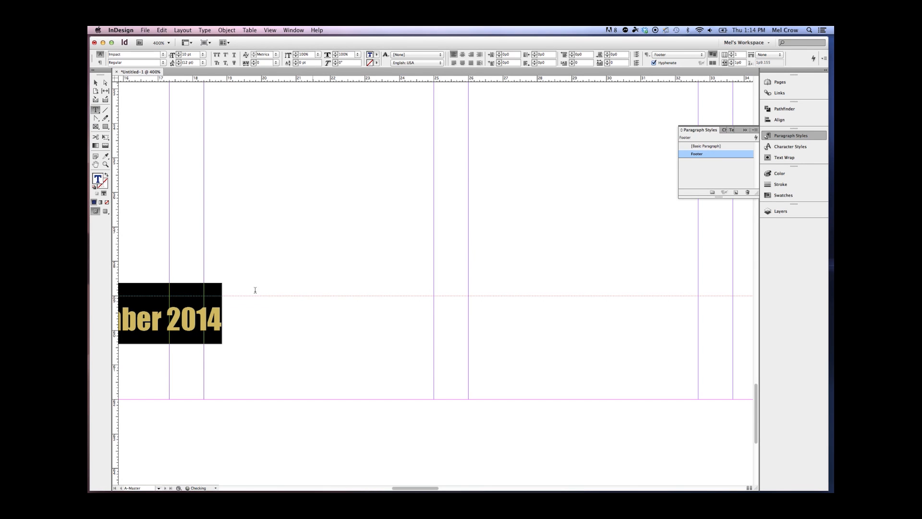
# Shorten the footer text frame from its bottom edge to a height of about 1p7
pyautogui.click(95, 83)
pyautogui.moveTo(322, 257); pyautogui.dragTo(570, 257)
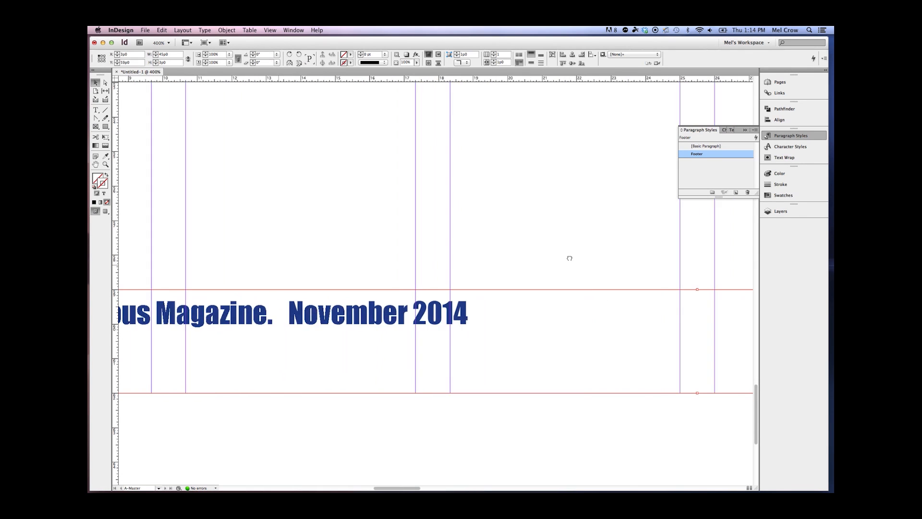
pyautogui.moveTo(391, 250); pyautogui.dragTo(515, 254)
pyautogui.doubleClick(96, 164)
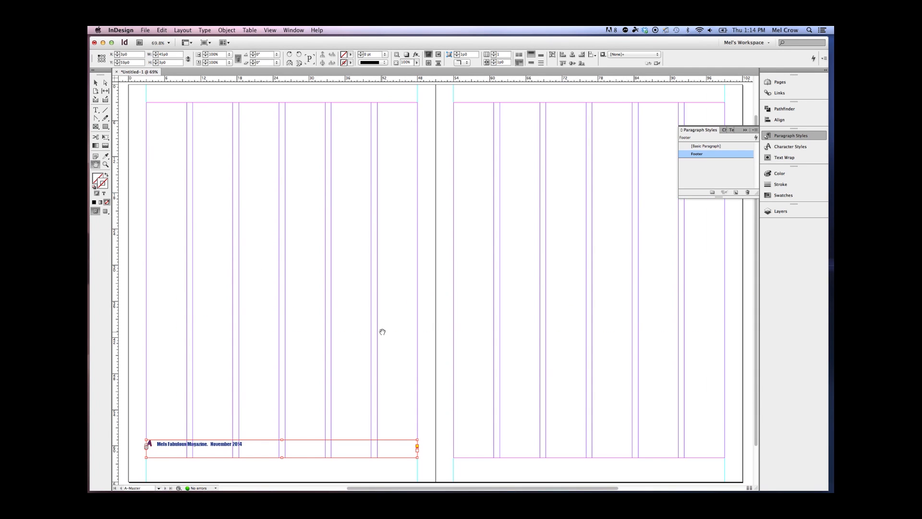
pyautogui.click(96, 83)
pyautogui.moveTo(282, 457); pyautogui.dragTo(282, 449)
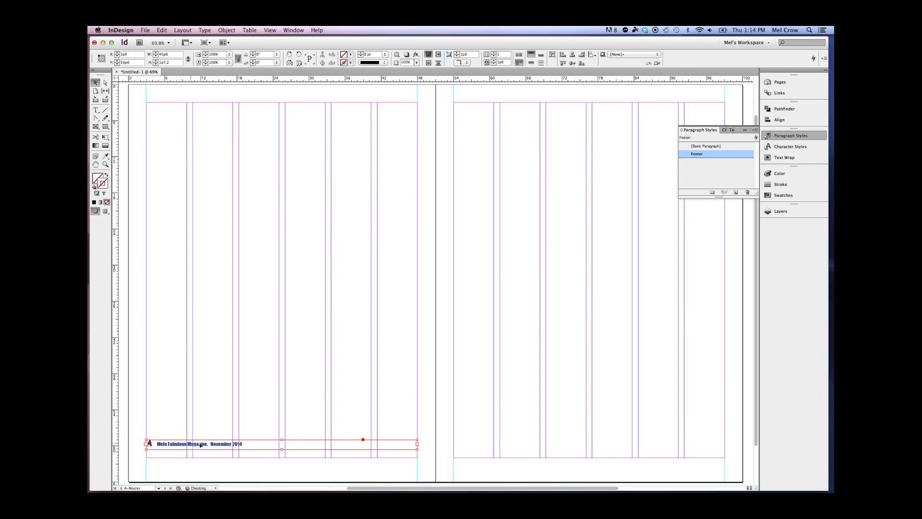
# Open the Paragraph Rules settings for the footer text and turn on a 1 pt rule above the paragraph
pyautogui.press('super+2')
pyautogui.doubleClick(328, 303)
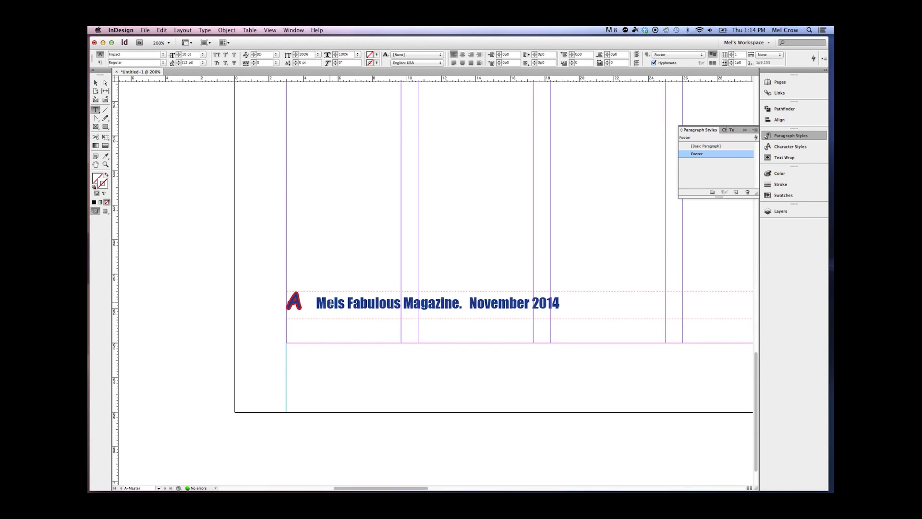
pyautogui.click(824, 58)
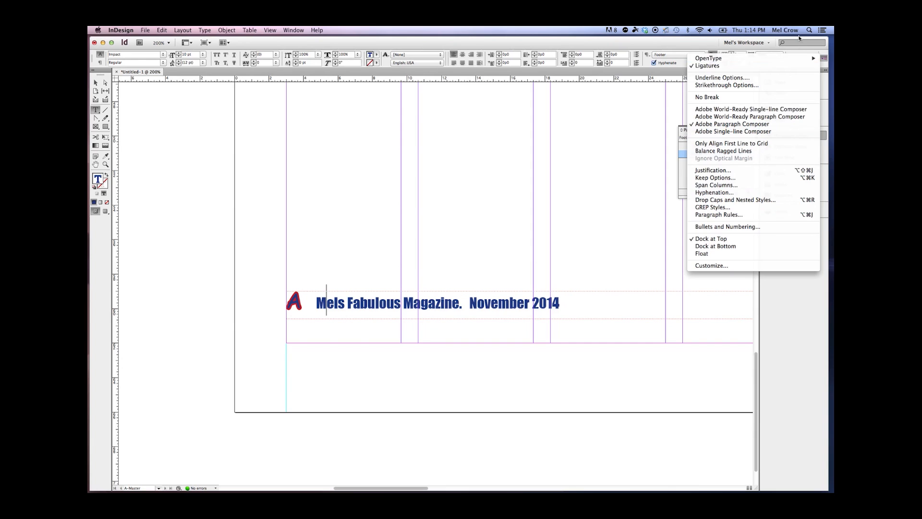
pyautogui.click(721, 215)
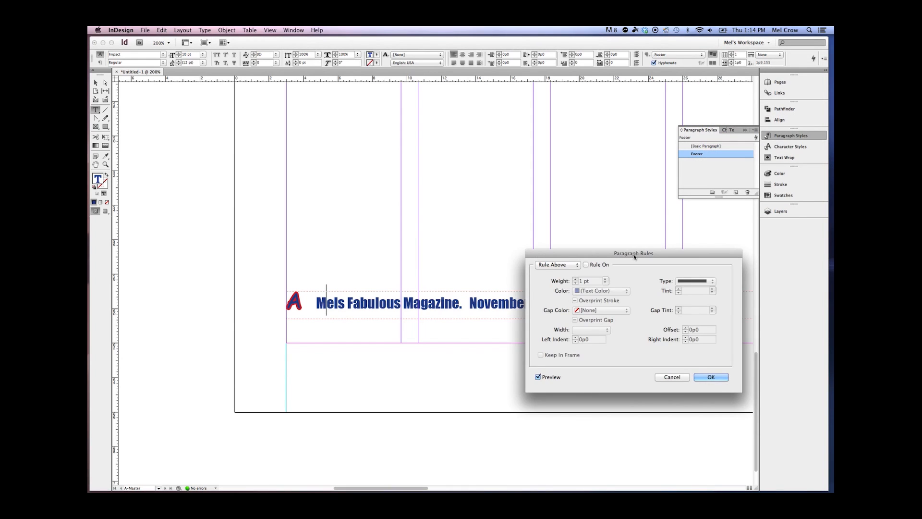
pyautogui.moveTo(461, 139); pyautogui.dragTo(474, 110)
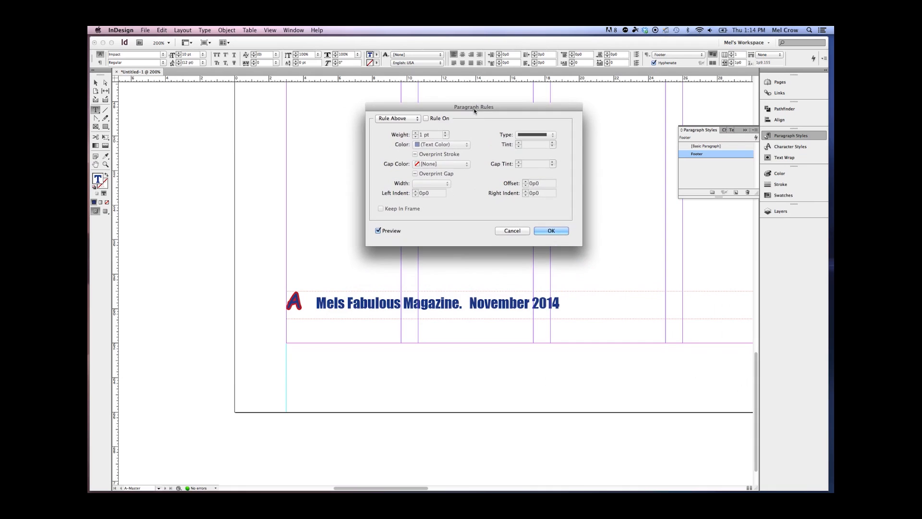
pyautogui.click(426, 119)
# Turn on a rule below the footer paragraph as well
pyautogui.click(402, 119)
pyautogui.click(396, 125)
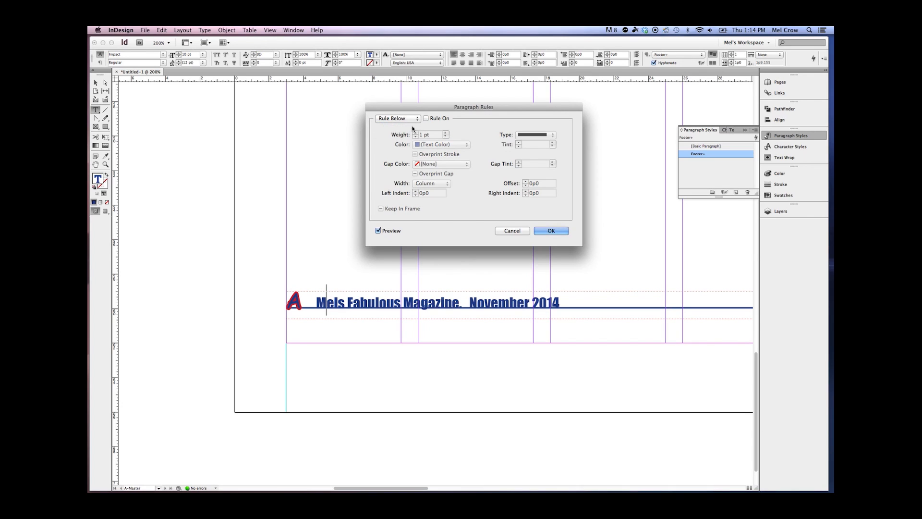
pyautogui.click(426, 119)
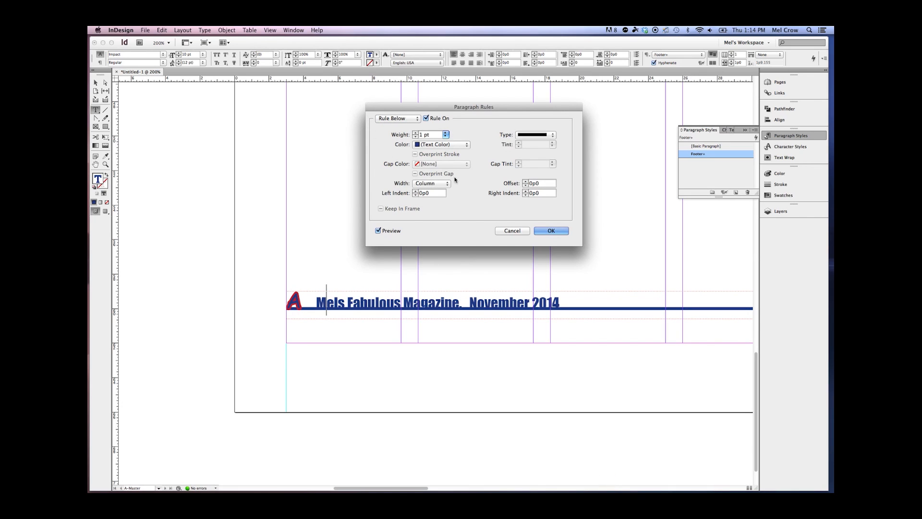
# Color the rule below C=15 M=100 Y=100 K=0 and leave its line type as Solid
pyautogui.click(449, 145)
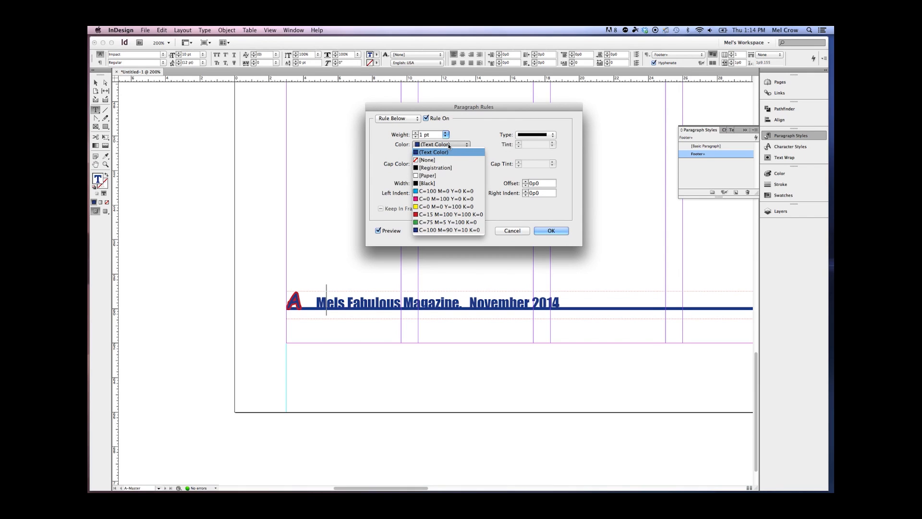
pyautogui.click(444, 213)
pyautogui.click(536, 134)
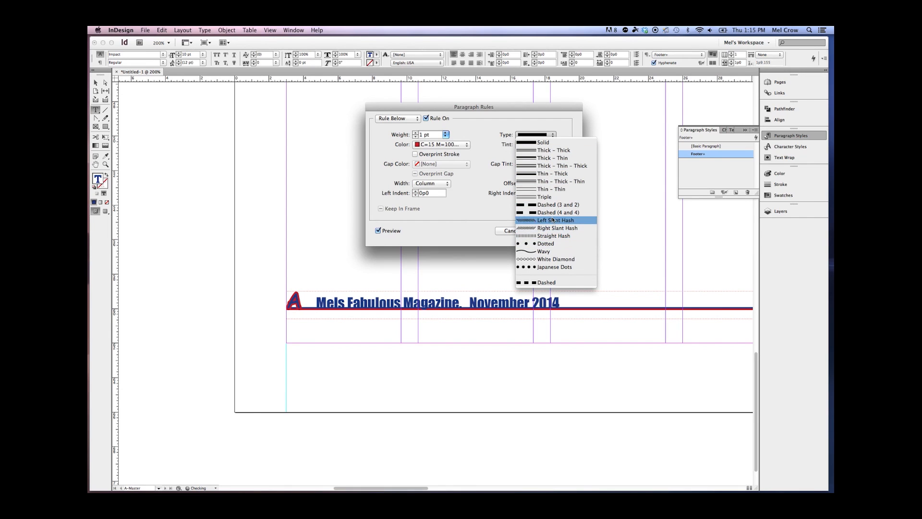
pyautogui.click(560, 159)
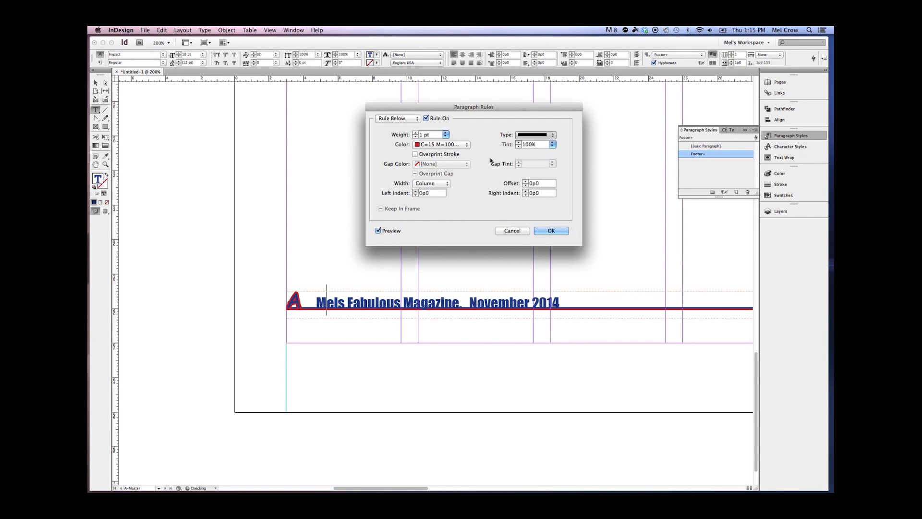
# Set the offset of the footer's rule below to -1p3 and apply the paragraph rules
pyautogui.click(526, 185)
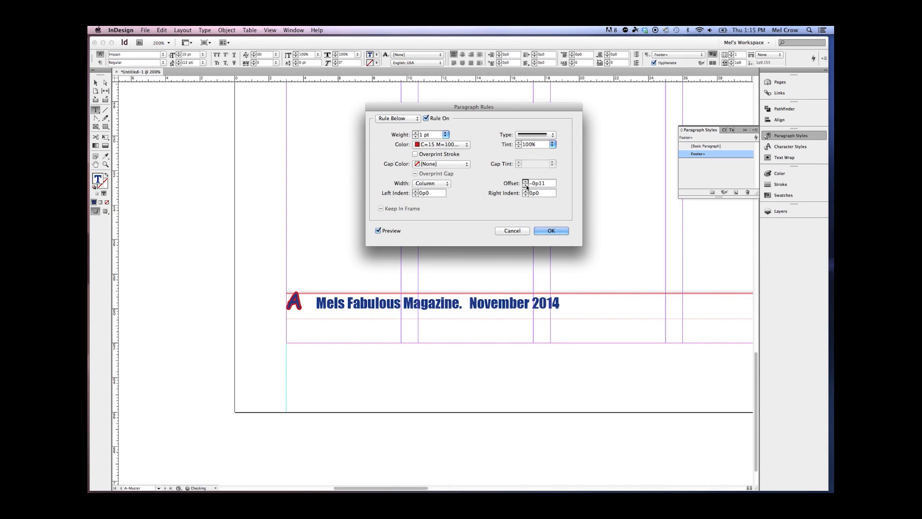
pyautogui.click(525, 185)
pyautogui.click(525, 185)
pyautogui.click(526, 185)
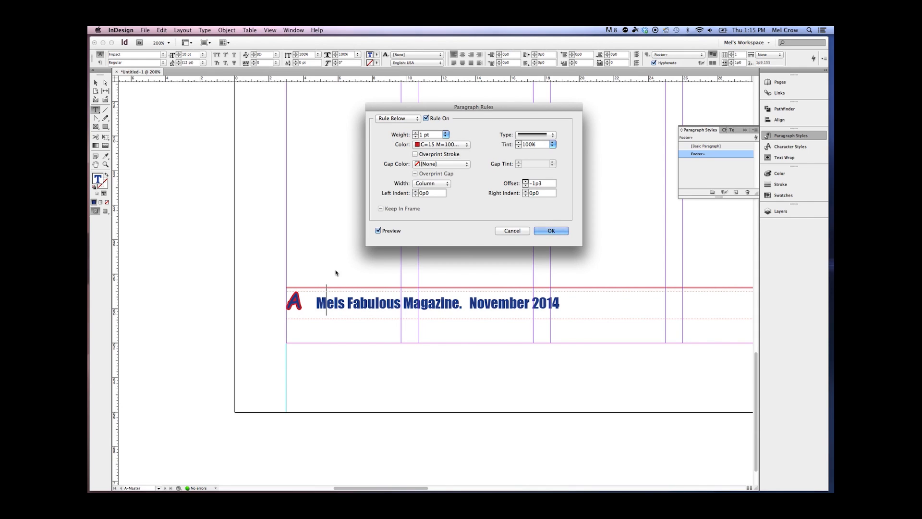
pyautogui.moveTo(495, 107); pyautogui.dragTo(547, 110)
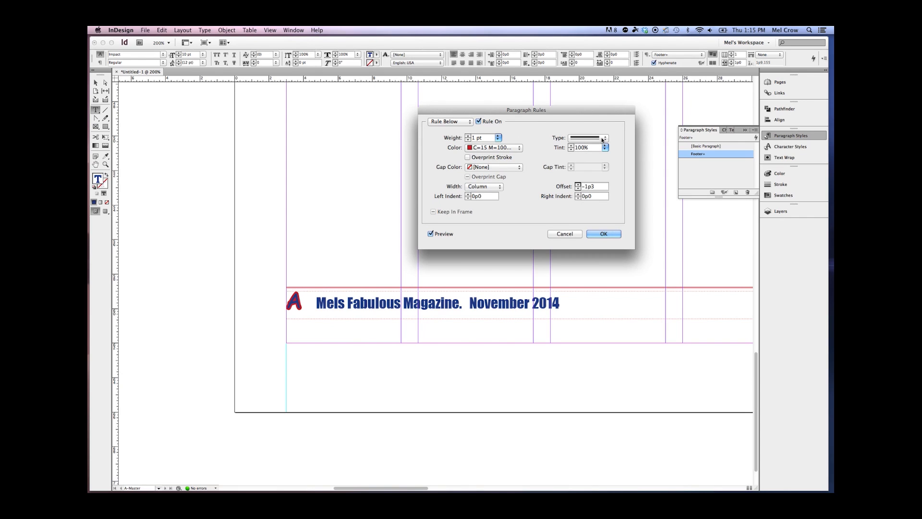
pyautogui.click(589, 138)
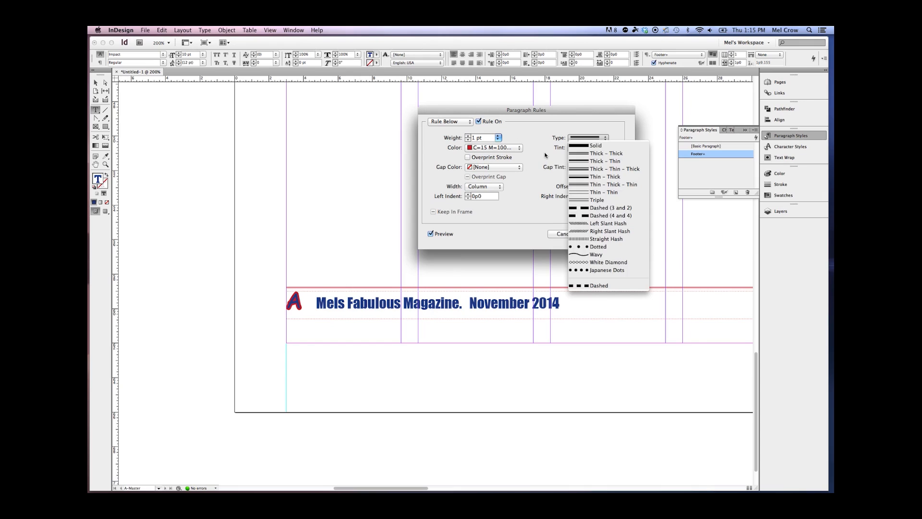
pyautogui.click(558, 178)
pyautogui.click(604, 234)
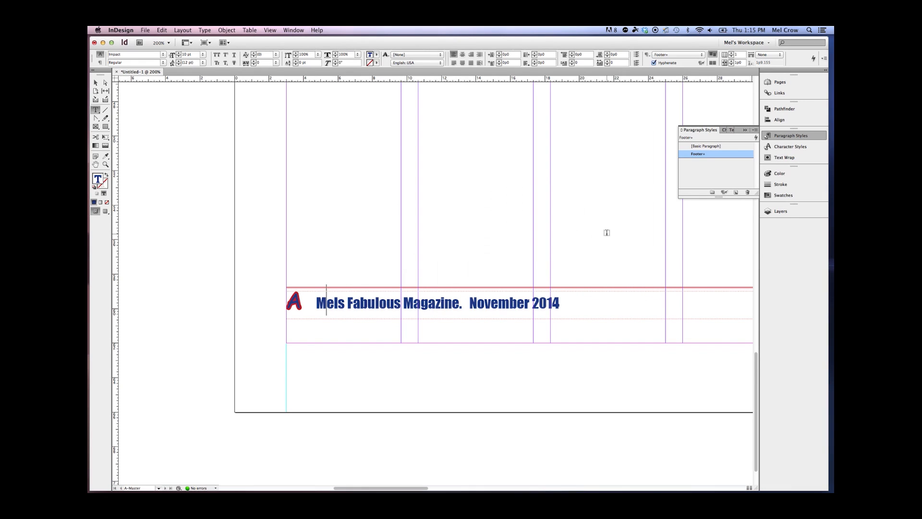
# Move the footer text frame down below the page's bottom margin, to a Y position of about 62p3
pyautogui.click(96, 83)
pyautogui.click(346, 312)
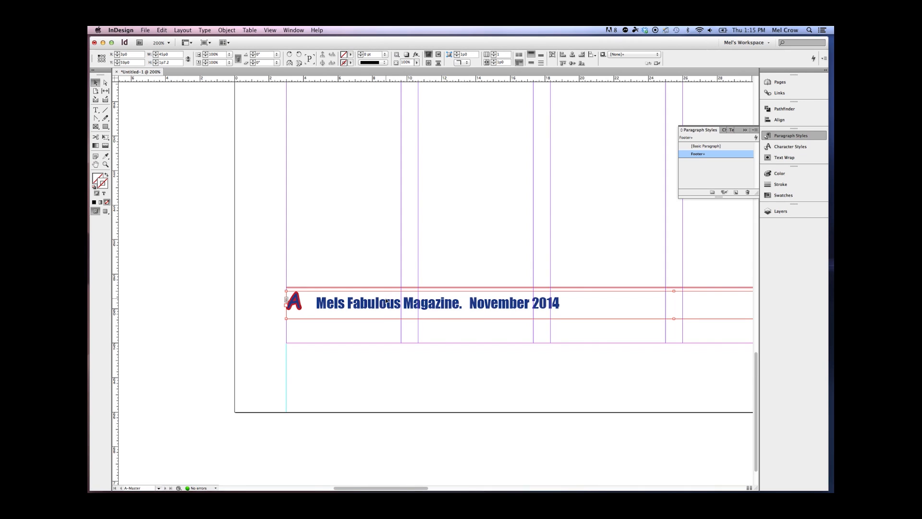
pyautogui.moveTo(387, 302); pyautogui.dragTo(384, 356)
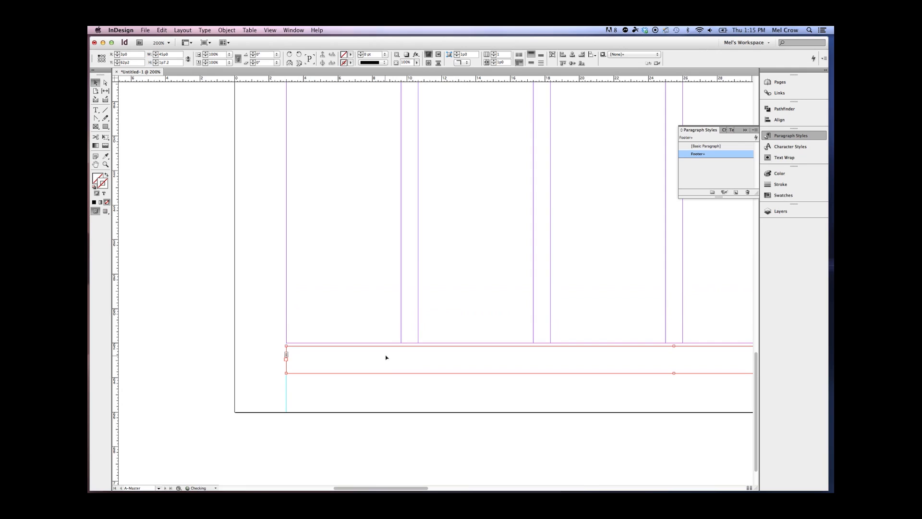
pyautogui.press('Down')
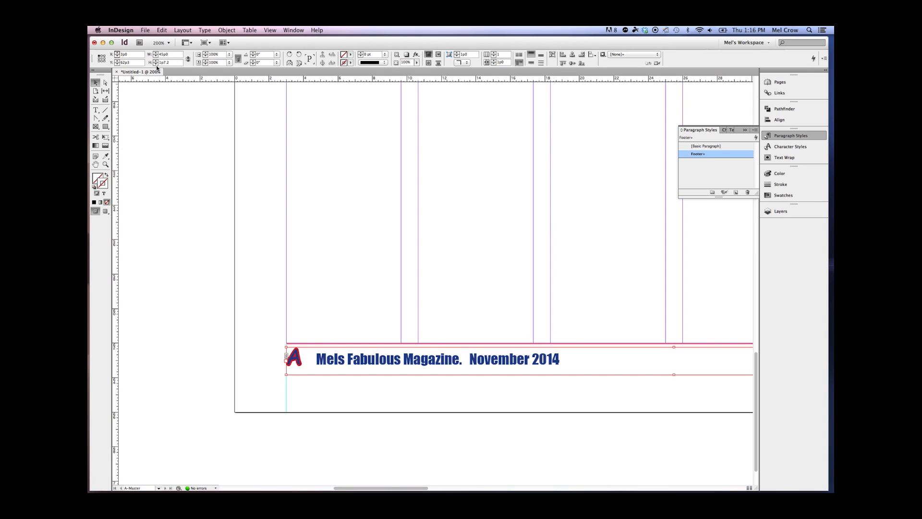
# Lower the footer frame by another 1p to a Y position of 63p3
pyautogui.click(118, 57)
pyautogui.click(118, 57)
pyautogui.click(117, 54)
pyautogui.click(117, 53)
pyautogui.click(118, 53)
pyautogui.click(117, 53)
pyautogui.click(118, 58)
pyautogui.write('1p')
pyautogui.press('Tab')
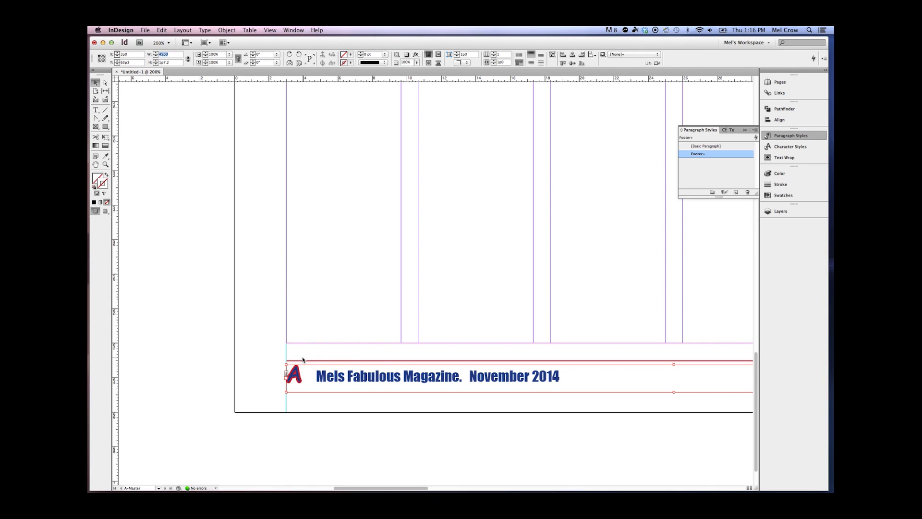
# Duplicate the footer frame onto the right-hand master page, aligned to its margins at the same height
pyautogui.doubleClick(95, 164)
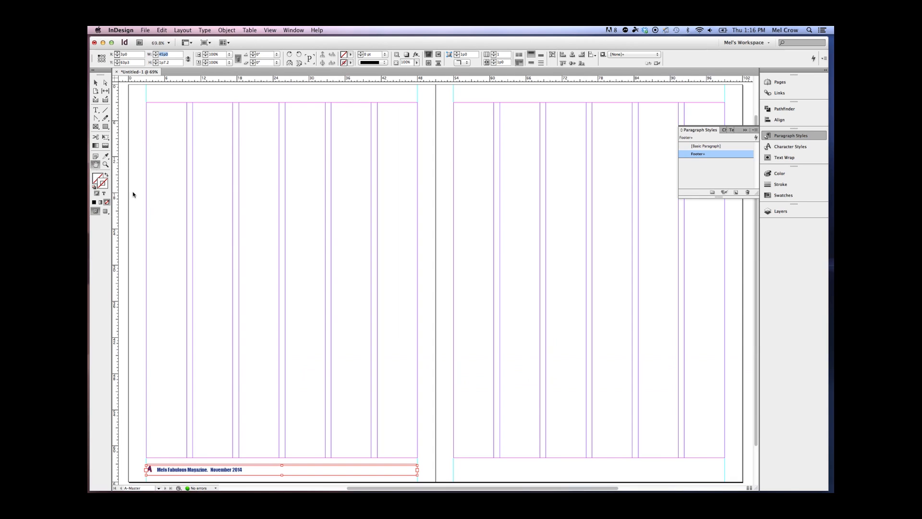
pyautogui.click(95, 82)
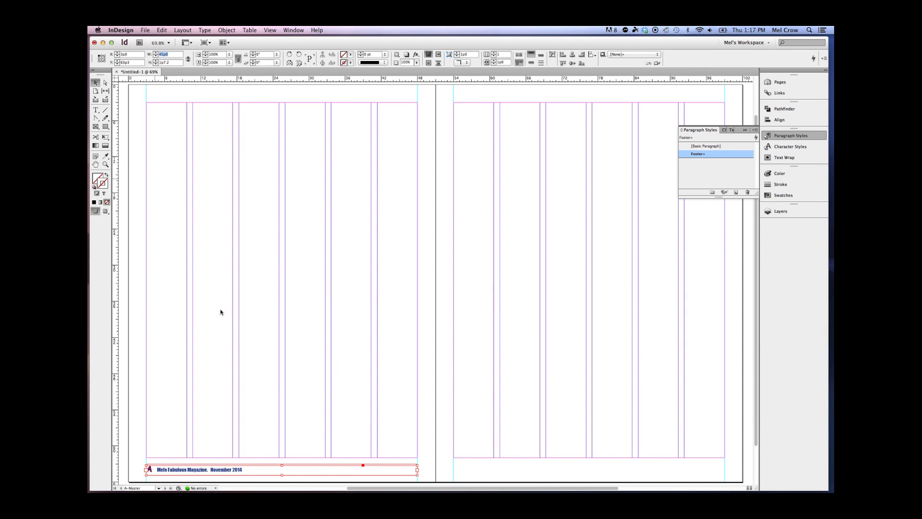
pyautogui.click(323, 448)
pyautogui.click(203, 469)
pyautogui.moveTo(196, 471); pyautogui.dragTo(504, 470)
# Right-align the footer text on the right-hand master page
pyautogui.click(95, 110)
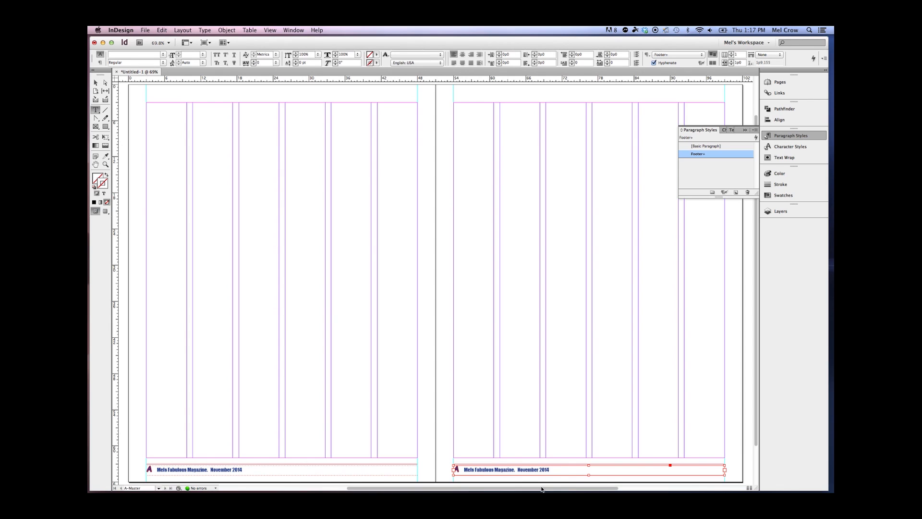
pyautogui.tripleClick(547, 469)
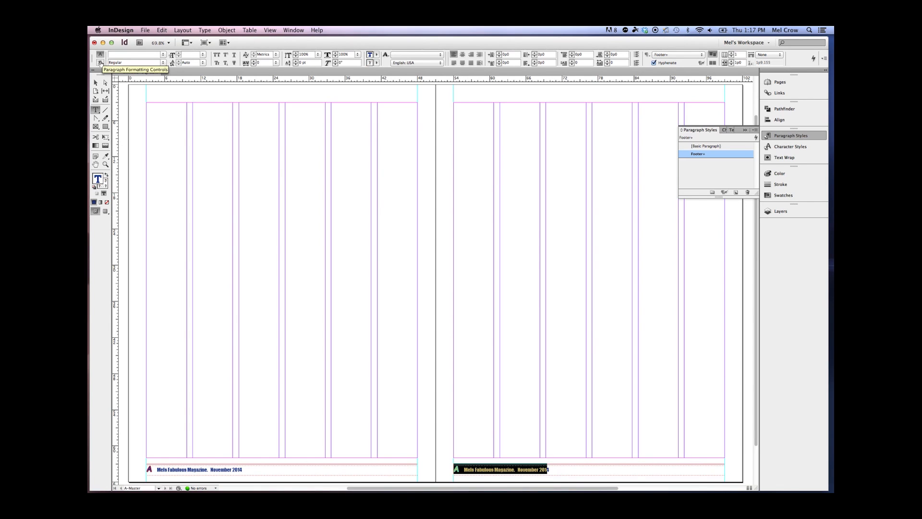
pyautogui.click(100, 62)
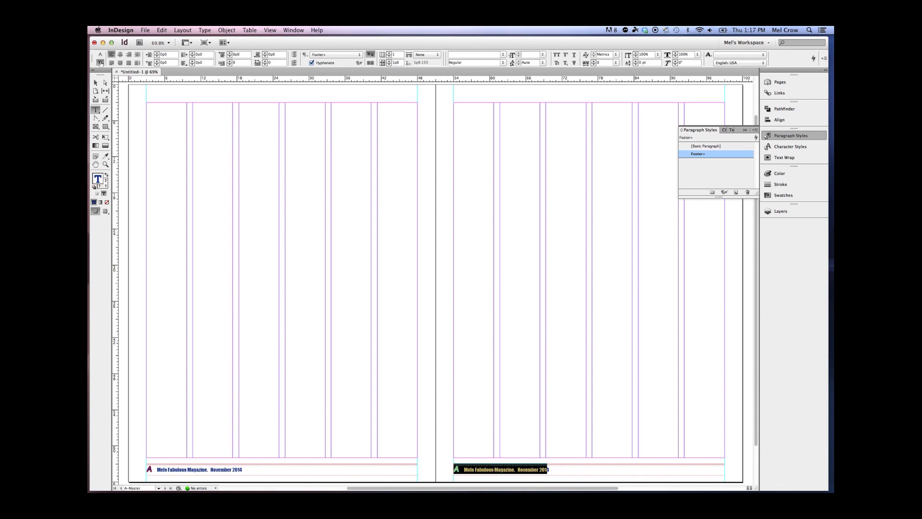
pyautogui.click(129, 55)
# Delete the page number marker at the start of the right-hand footer and insert one at its end, preceded by an em space
pyautogui.click(632, 468)
pyautogui.moveTo(633, 468); pyautogui.dragTo(628, 468)
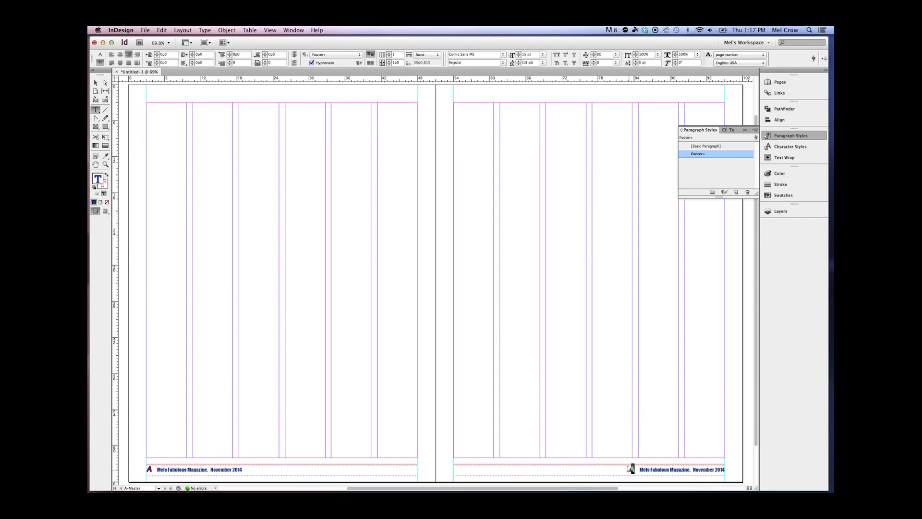
pyautogui.press('BackSpace')
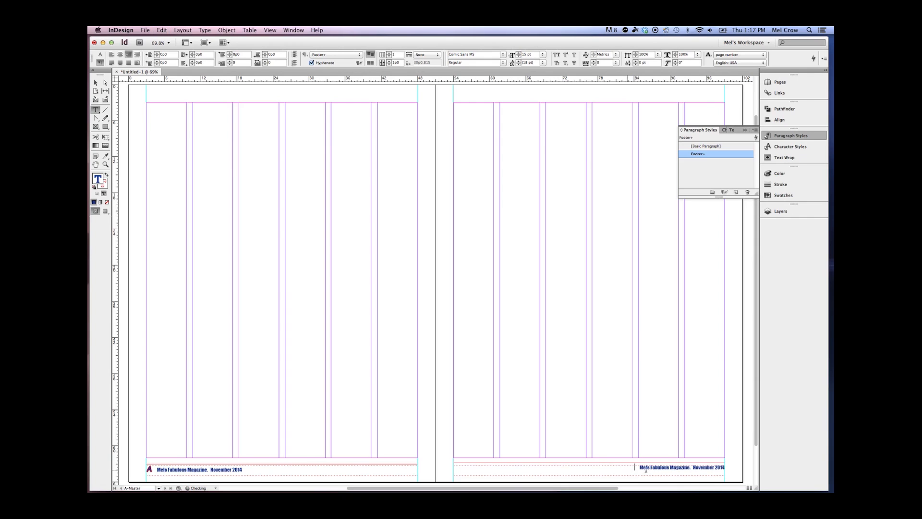
pyautogui.click(722, 466)
pyautogui.press('super+alt+shift+n')
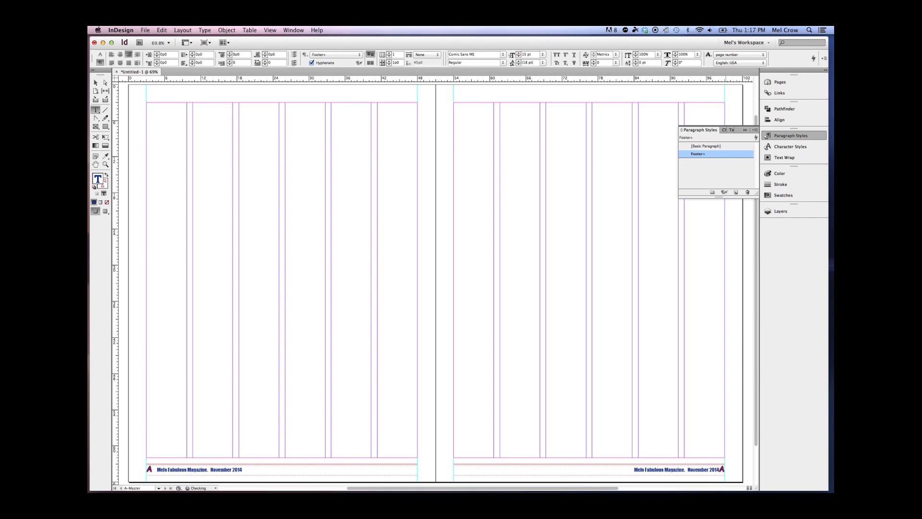
pyautogui.press('Escape')
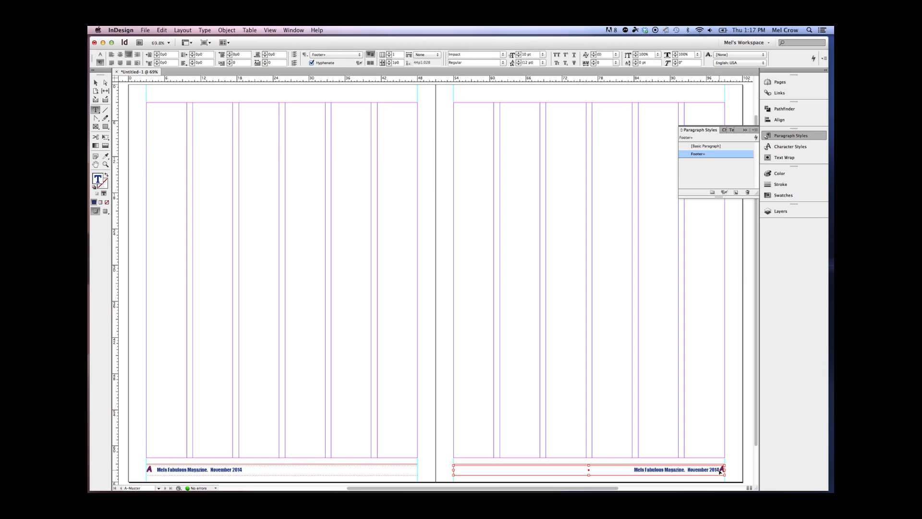
pyautogui.press('super+shift+m')
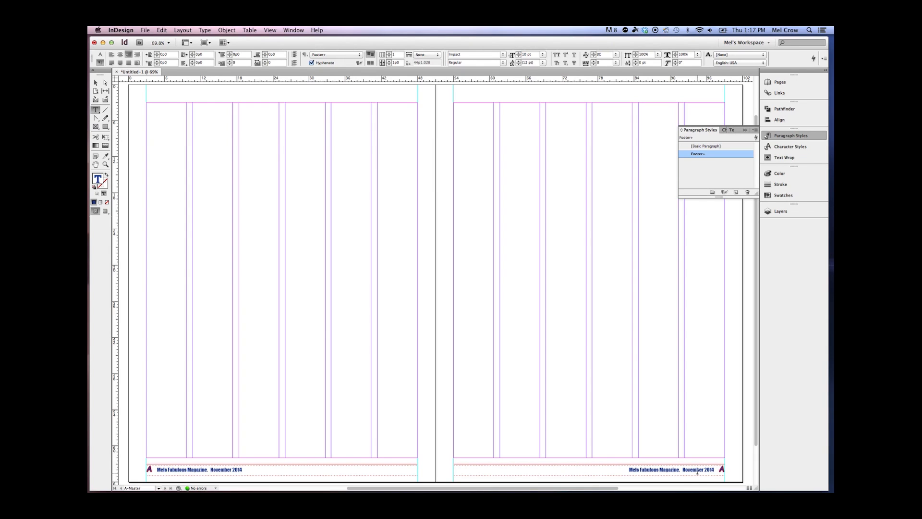
pyautogui.click(96, 83)
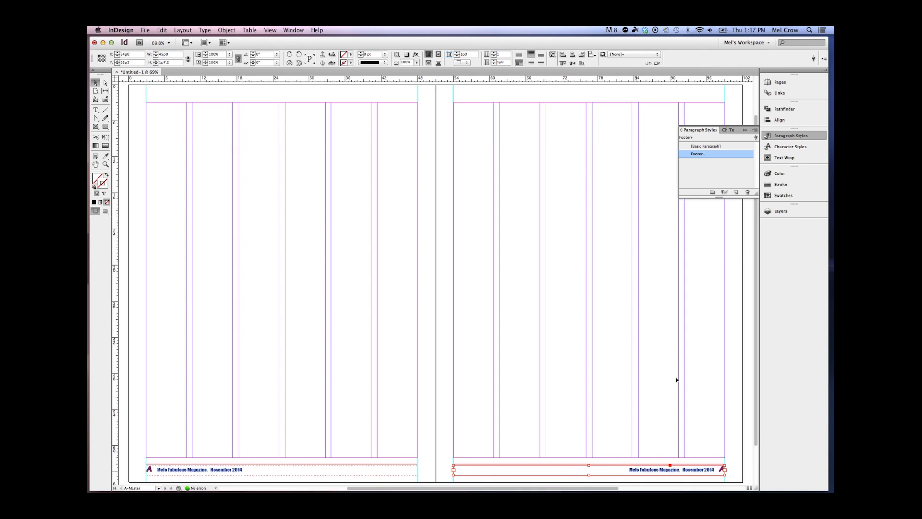
# Check the footers and page numbers on page 1 and on spreads 2-3 and 4-5
pyautogui.click(778, 82)
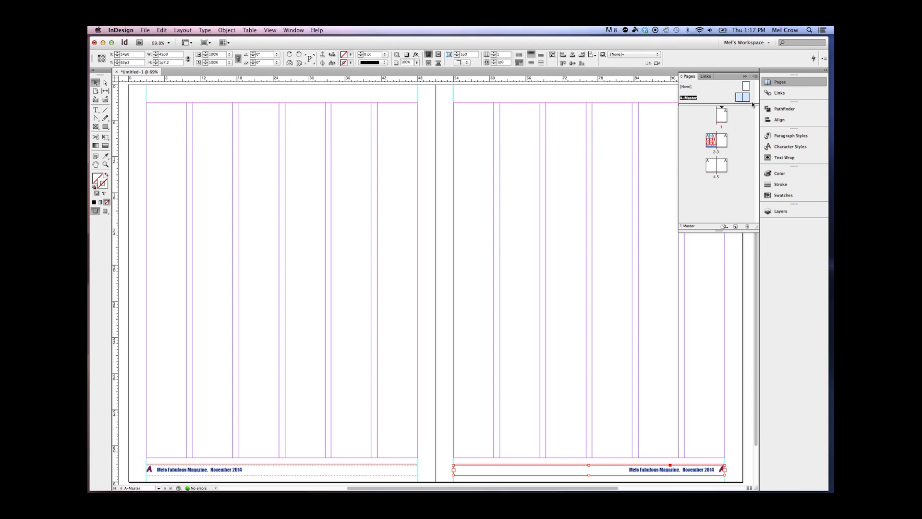
pyautogui.doubleClick(723, 117)
pyautogui.click(95, 164)
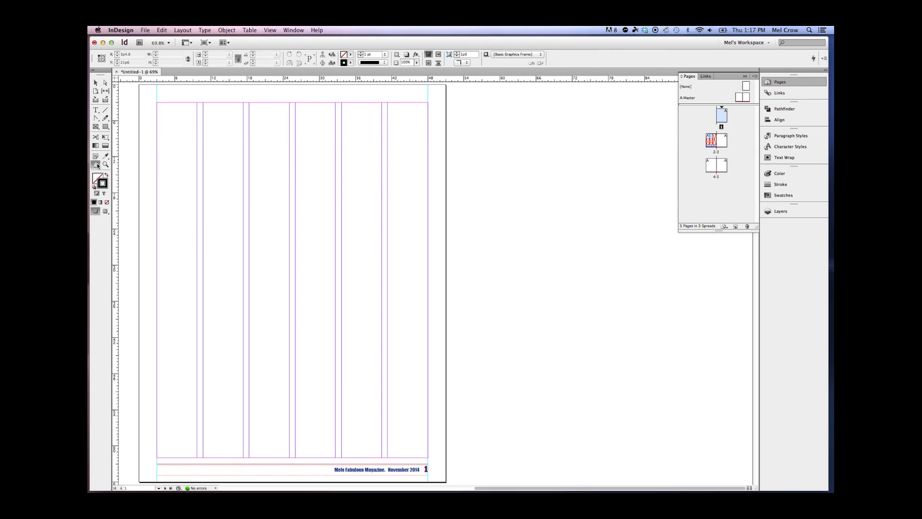
pyautogui.moveTo(132, 283); pyautogui.dragTo(275, 282)
pyautogui.doubleClick(715, 140)
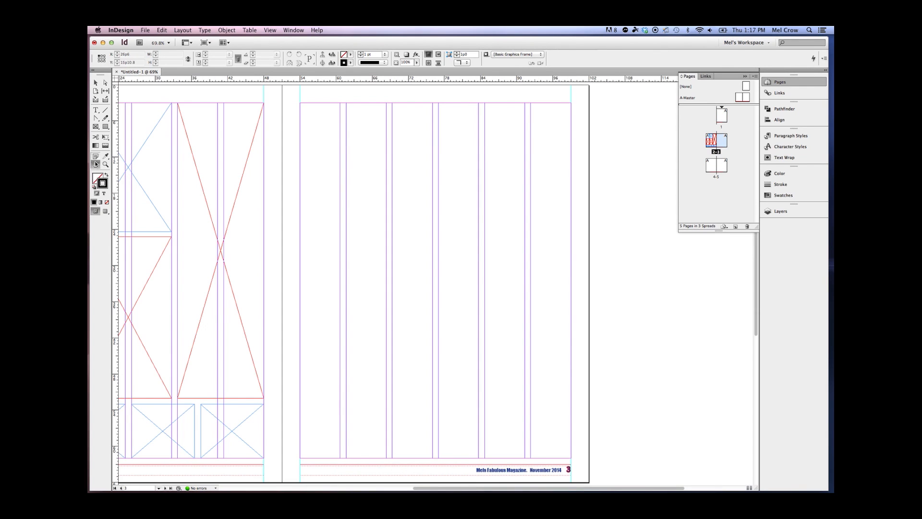
pyautogui.doubleClick(714, 140)
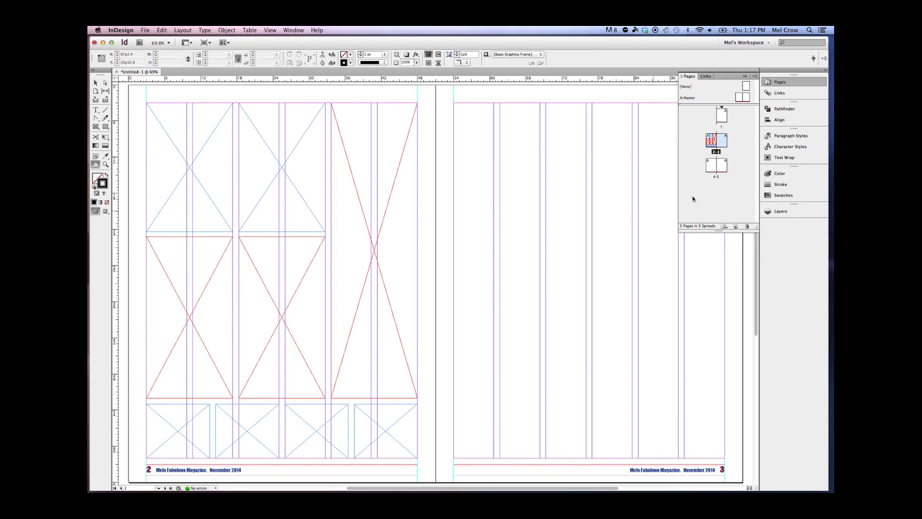
pyautogui.doubleClick(723, 166)
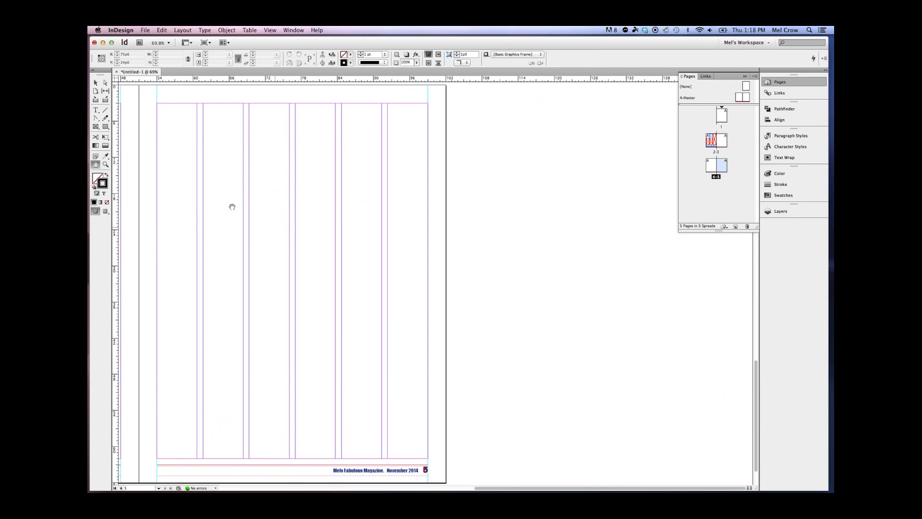
pyautogui.doubleClick(96, 164)
# Examine page 4's footer up close, and try to select the master footer on the 2-3 spread
pyautogui.click(106, 164)
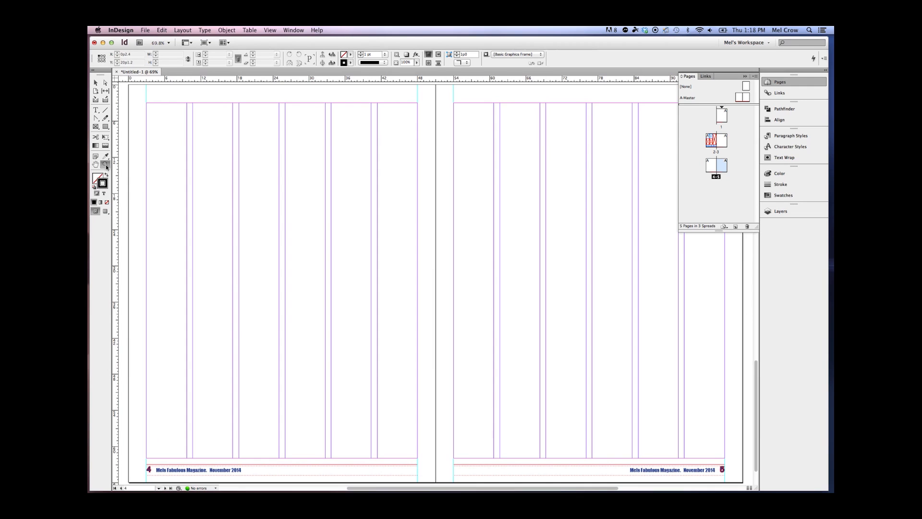
pyautogui.moveTo(136, 454); pyautogui.dragTo(223, 481)
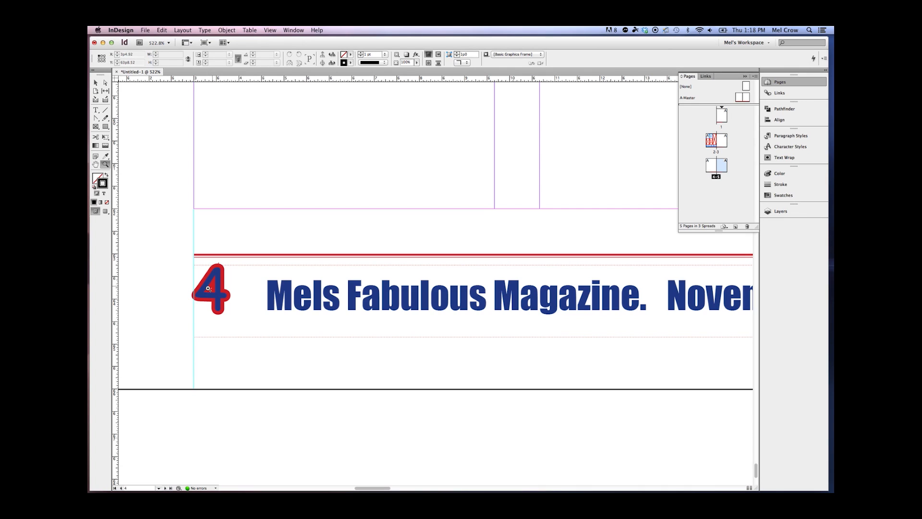
pyautogui.doubleClick(95, 165)
pyautogui.hotkey('alt', 'pageup')
pyautogui.click(94, 83)
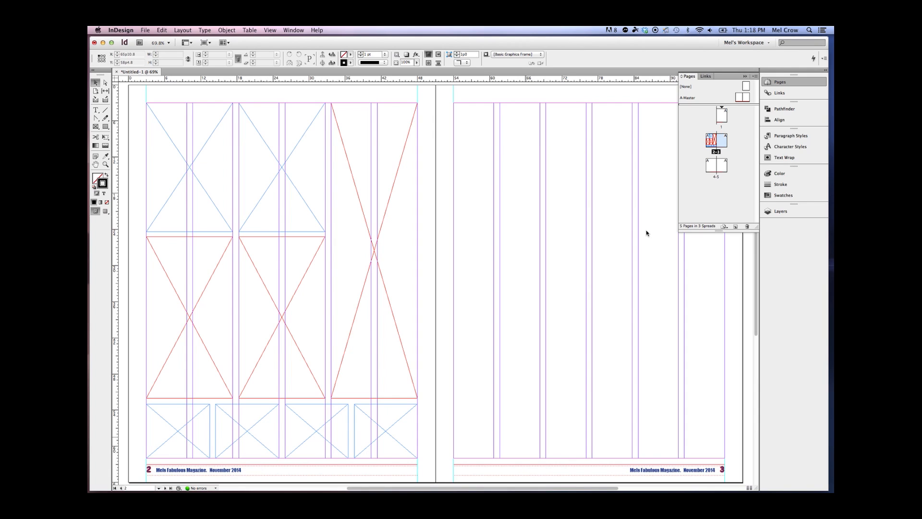
pyautogui.doubleClick(691, 98)
pyautogui.click(331, 474)
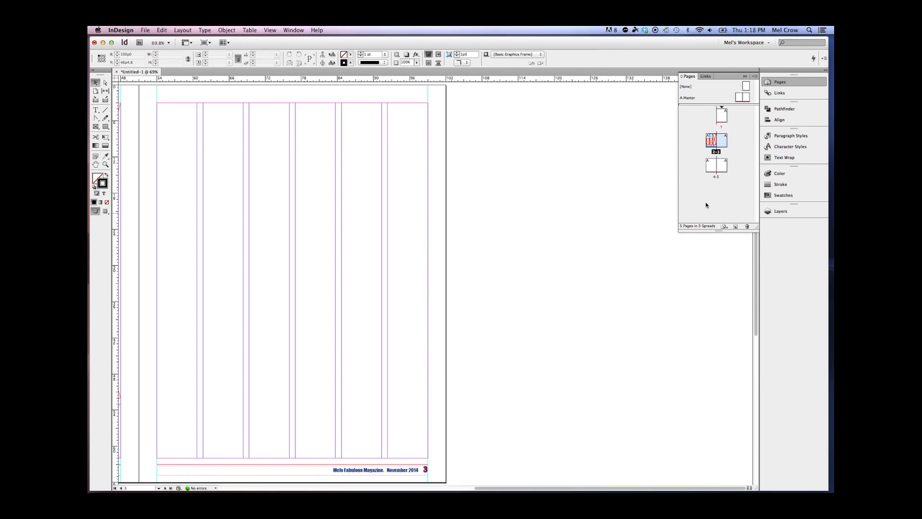
# Override all master page items on page 5
pyautogui.doubleClick(718, 167)
pyautogui.click(96, 164)
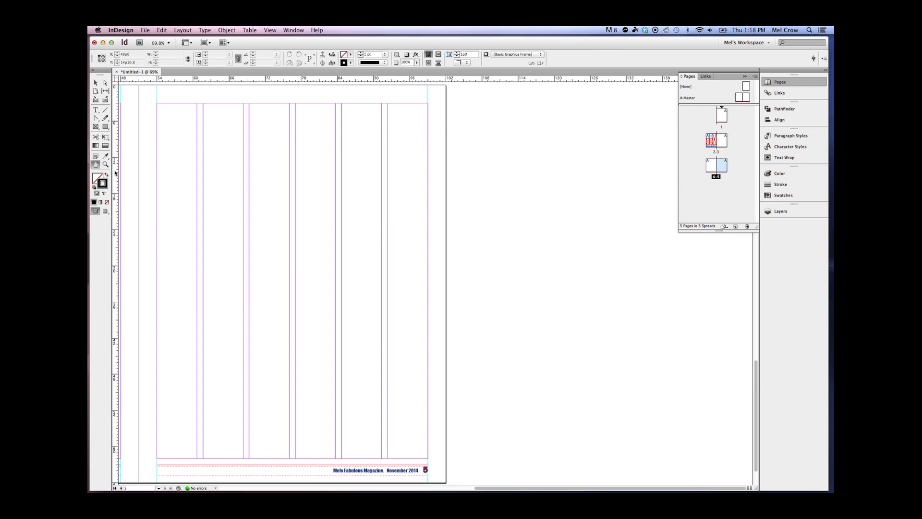
pyautogui.doubleClick(97, 164)
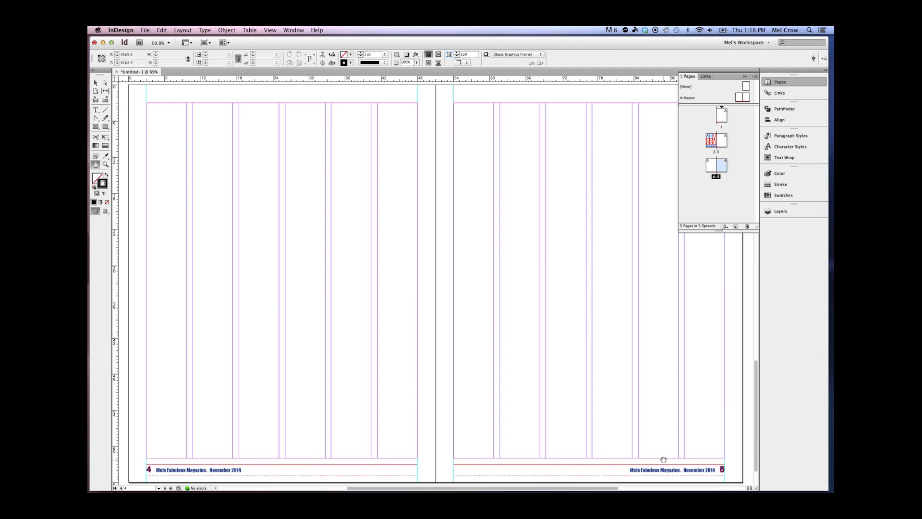
pyautogui.click(729, 166)
pyautogui.click(722, 165)
pyautogui.rightClick(723, 164)
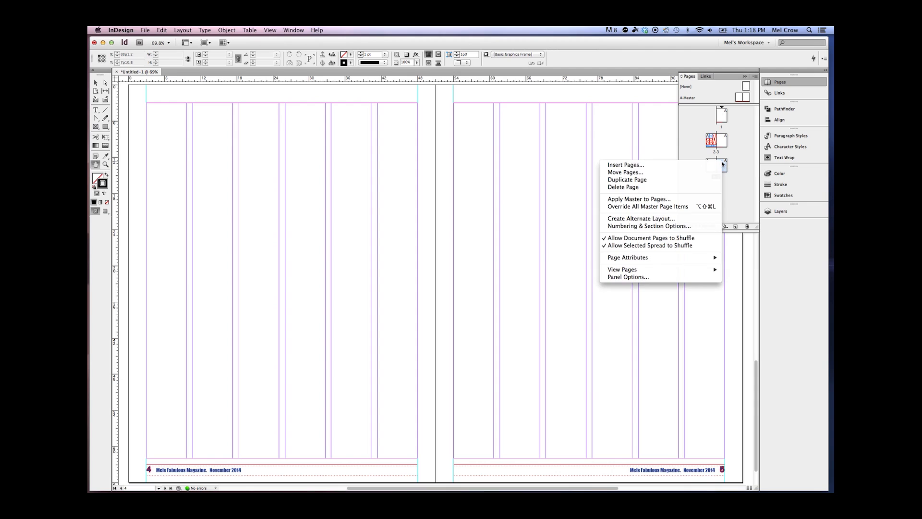
pyautogui.click(662, 206)
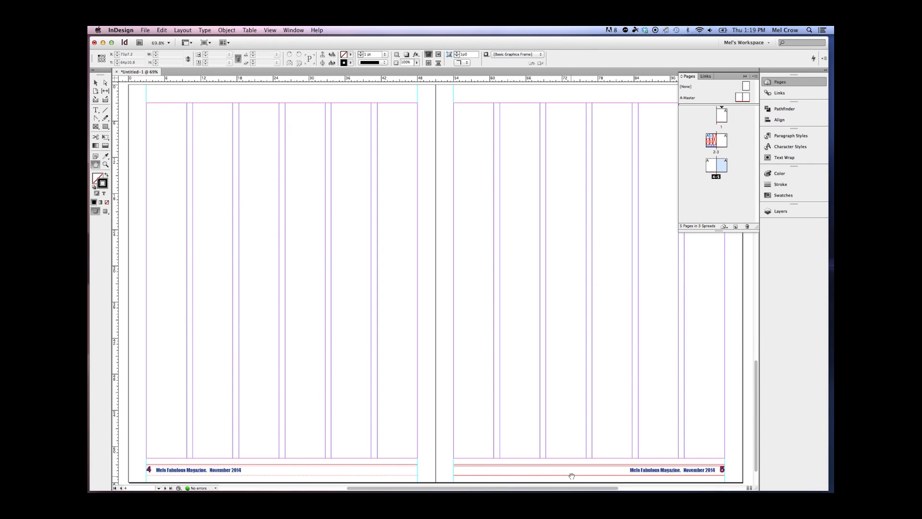
# Move page 5's overridden footer up to about mid-page, and delete it from the page
pyautogui.press('v')
pyautogui.click(679, 470)
pyautogui.moveTo(694, 473); pyautogui.dragTo(596, 271)
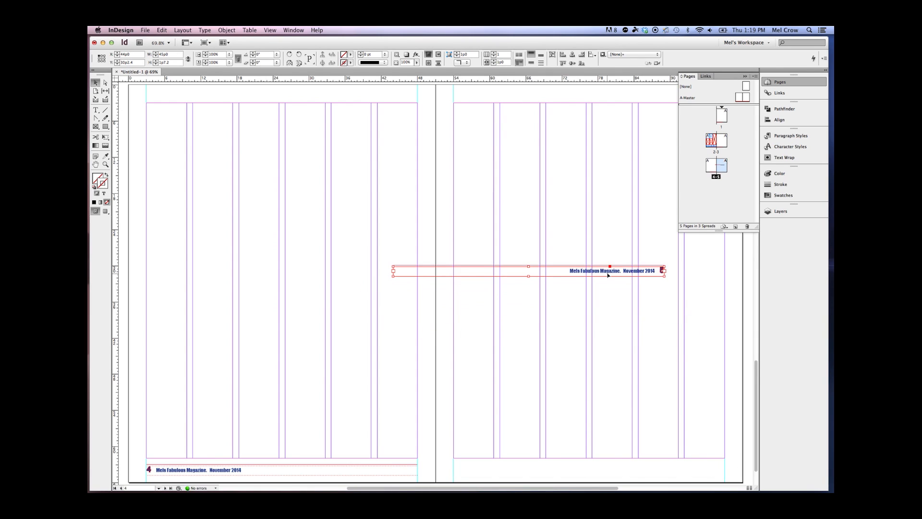
pyautogui.click(607, 276)
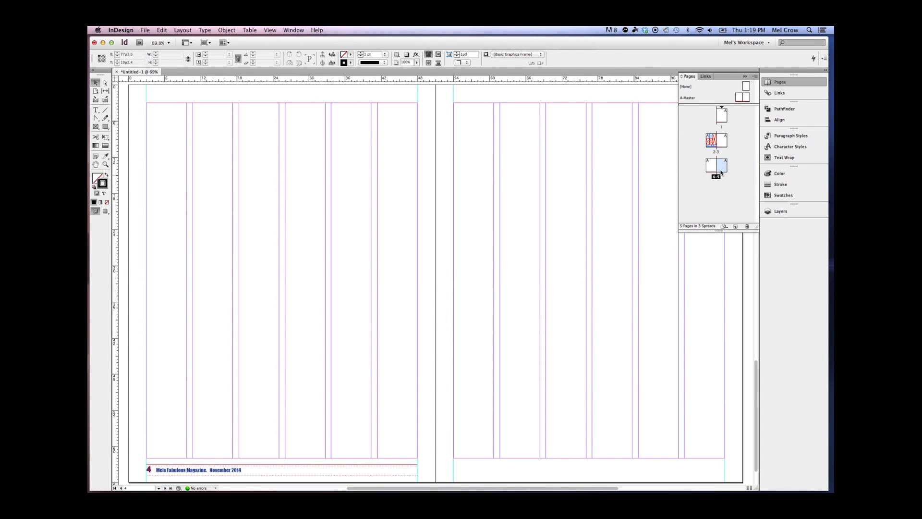
pyautogui.rightClick(723, 167)
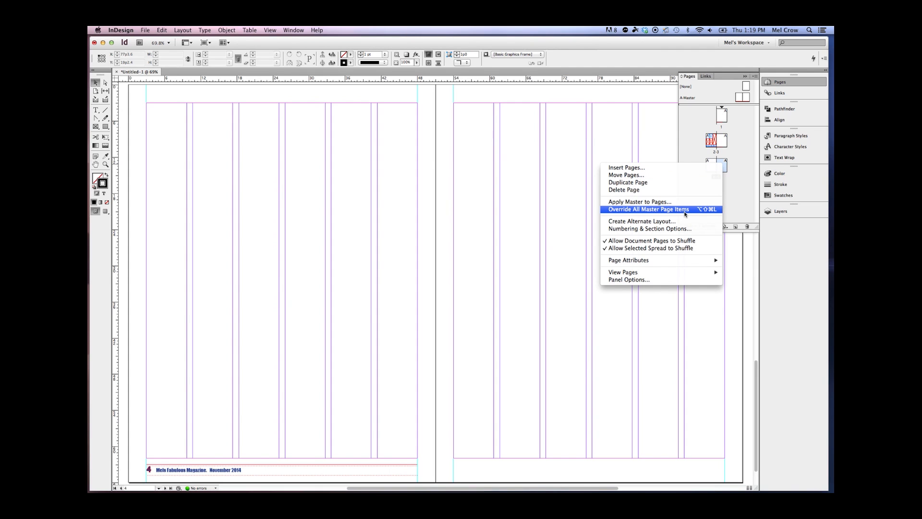
pyautogui.click(744, 176)
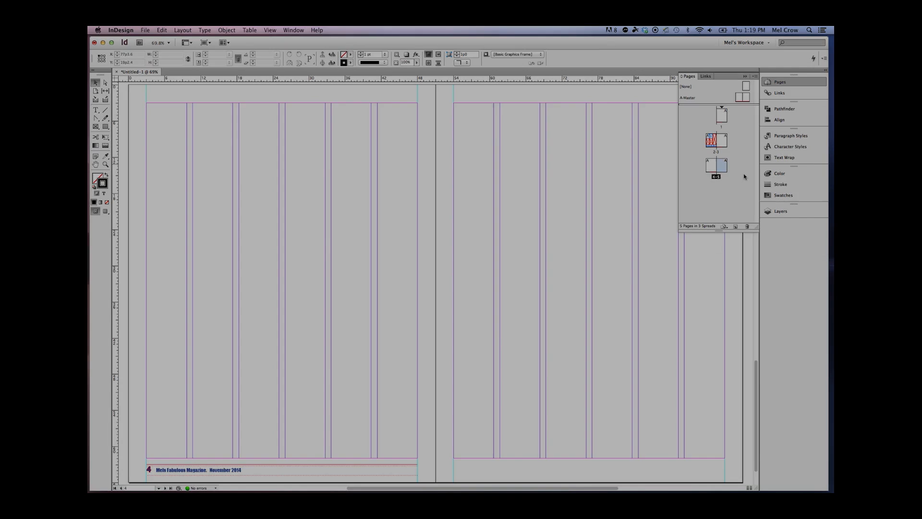